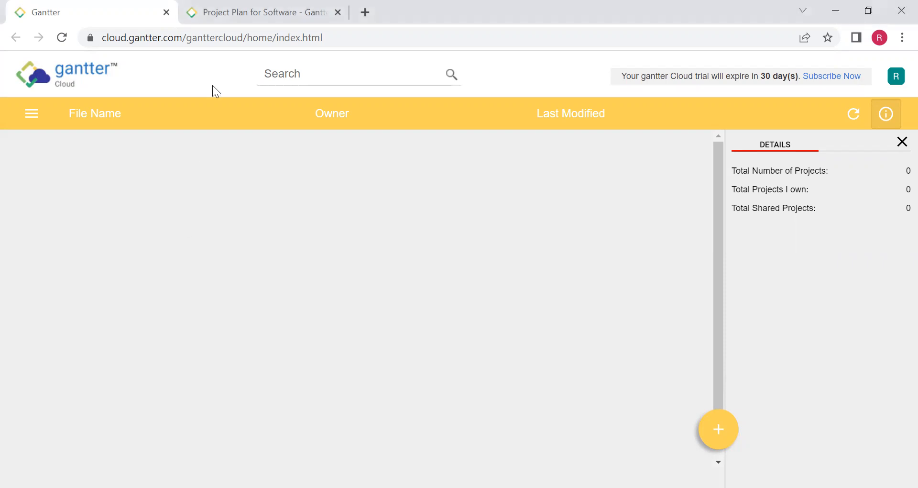
# - Start a new project from the blank template, beginning in the open Project Plan for Software
pyautogui.click(230, 23)
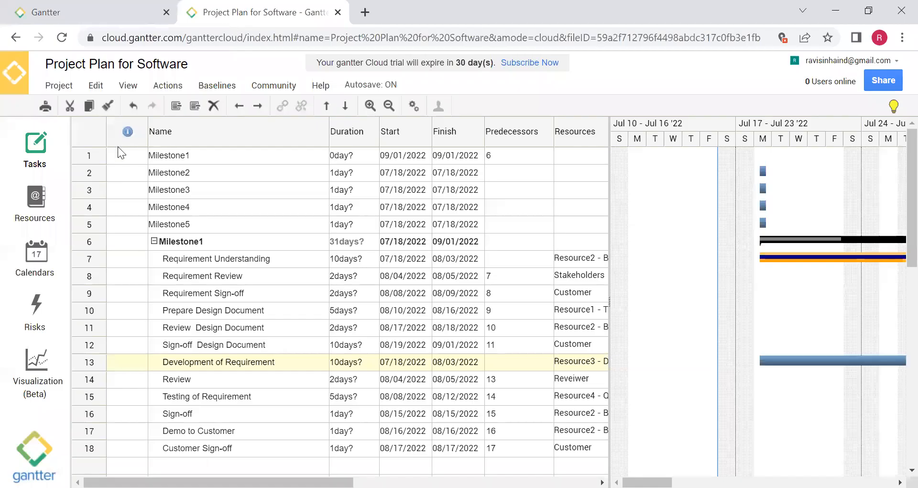
pyautogui.click(58, 87)
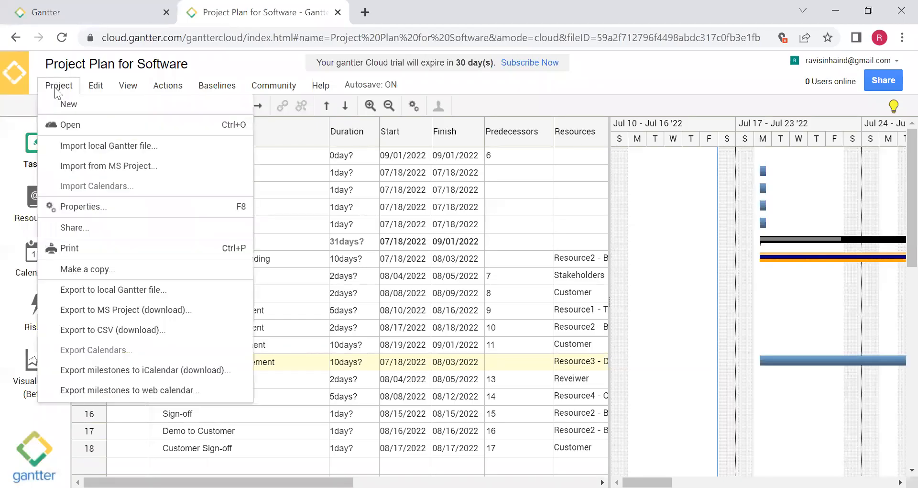
pyautogui.click(78, 104)
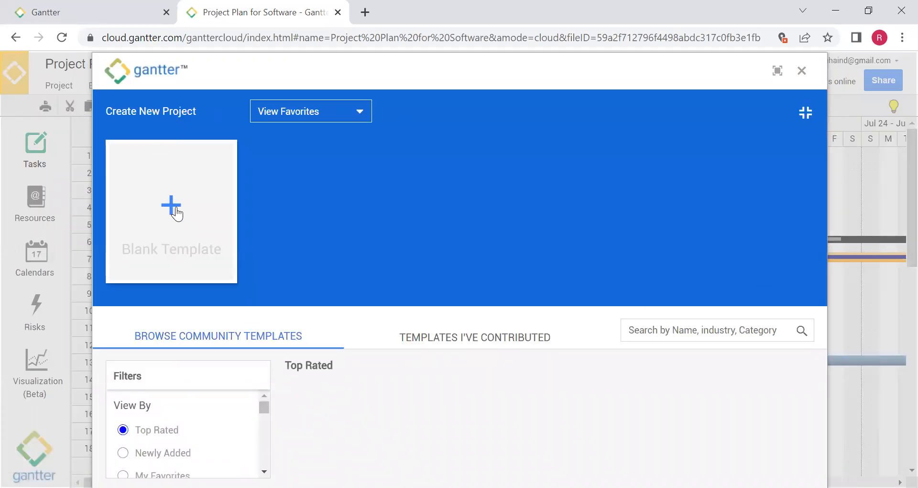
pyautogui.click(174, 206)
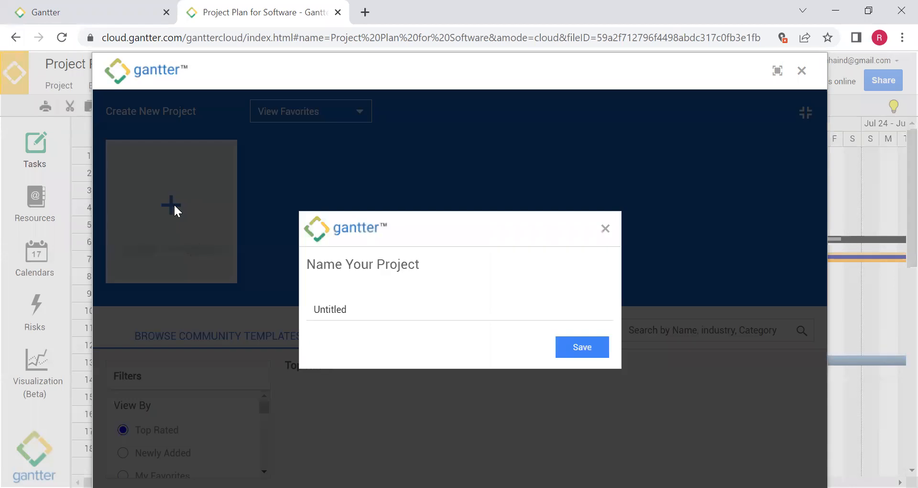
# - Name the new project "Sample Project Plan Demo" and save it
pyautogui.click(348, 309)
pyautogui.press('BackSpace')
pyautogui.press('BackSpace')
pyautogui.press('BackSpace')
pyautogui.press('BackSpace')
pyautogui.press('BackSpace')
pyautogui.press('BackSpace')
pyautogui.press('BackSpace')
pyautogui.press('BackSpace')
pyautogui.write('Sa')
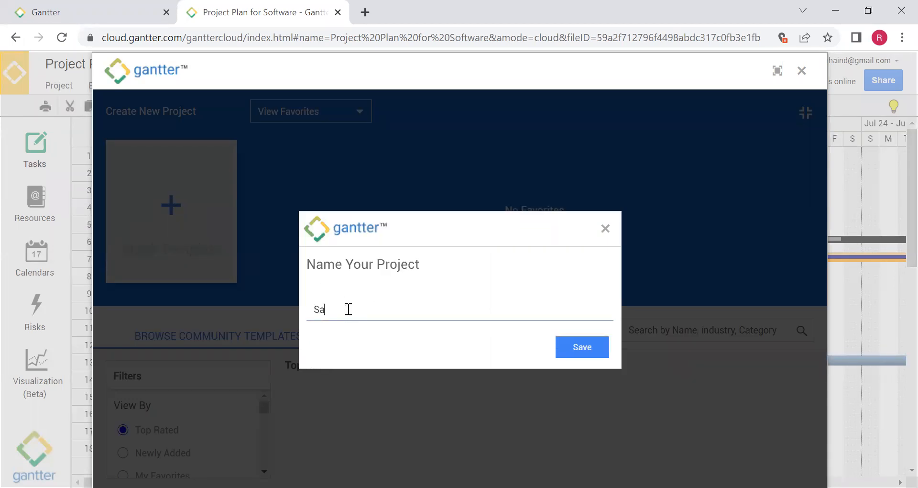
pyautogui.write('mple P')
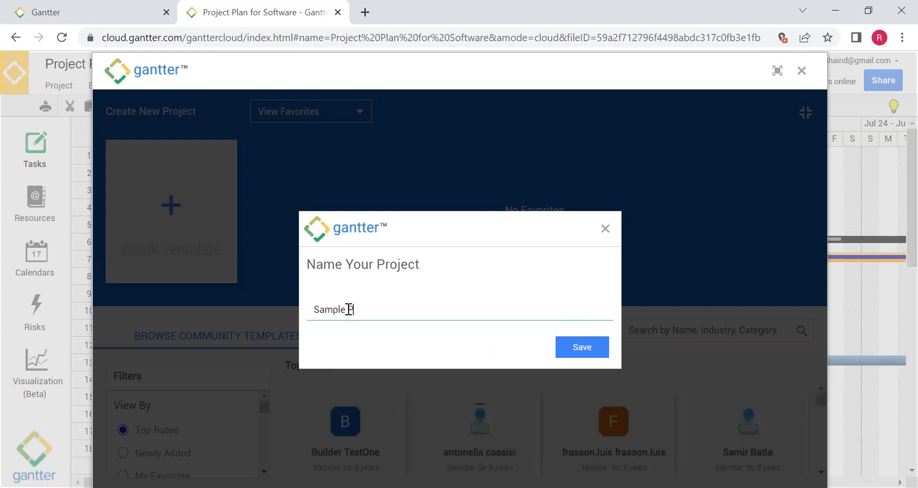
pyautogui.write('roject ')
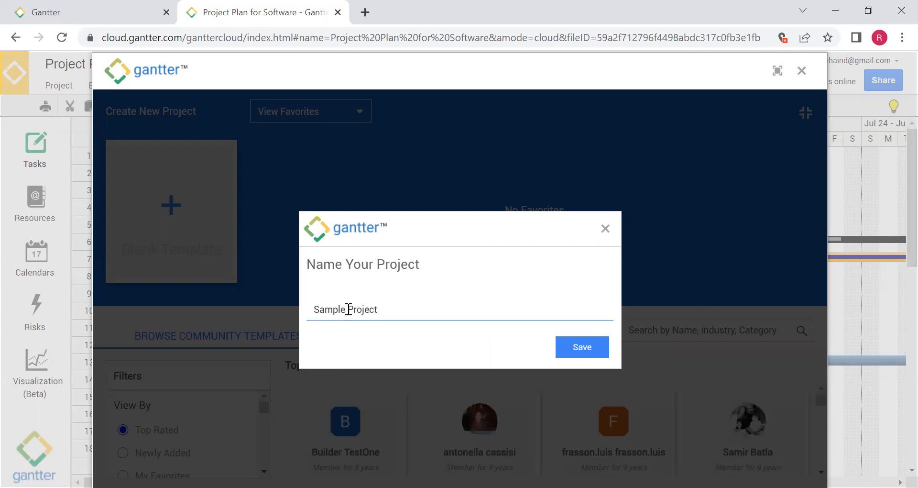
pyautogui.write('Plan Demo')
pyautogui.click(582, 347)
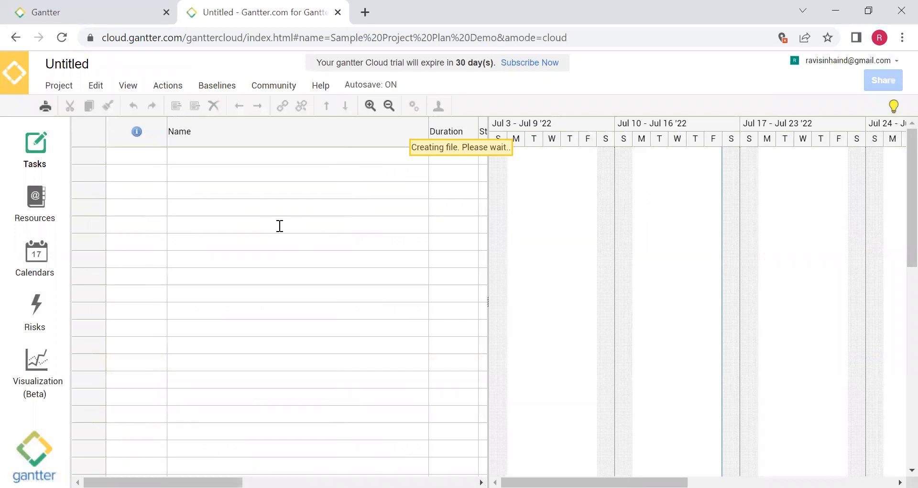
# - Enter "Milestone 1" and "Requirement understanding" as the first two tasks
pyautogui.click(193, 159)
pyautogui.write('Miles')
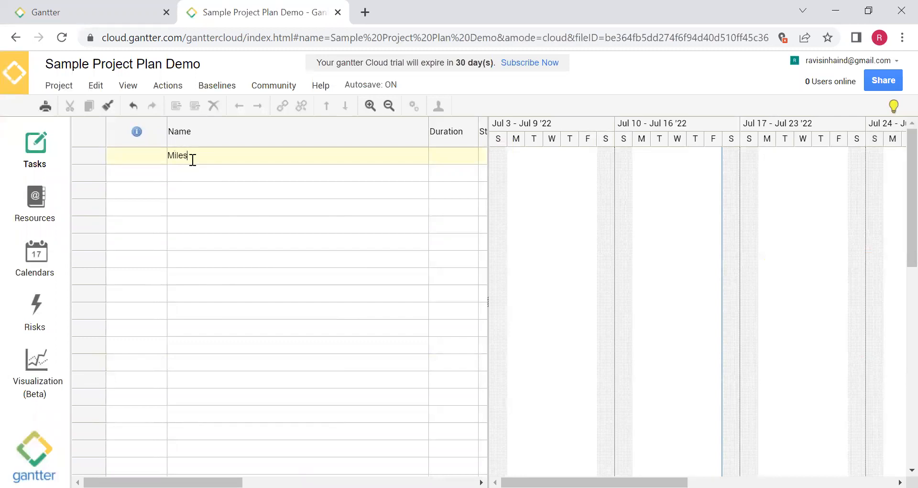
pyautogui.write('tone 1')
pyautogui.click(193, 174)
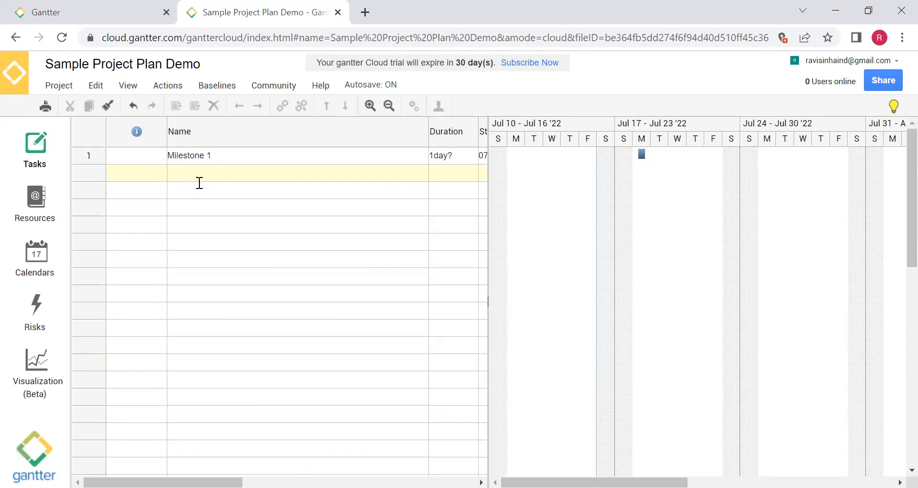
pyautogui.write('Requirement understanding')
pyautogui.press('Return')
# - Narrow the Name column and add the tasks "Requirement Review" and "Requirement Sign-off"
pyautogui.moveTo(427, 134); pyautogui.dragTo(331, 132)
pyautogui.write('Re')
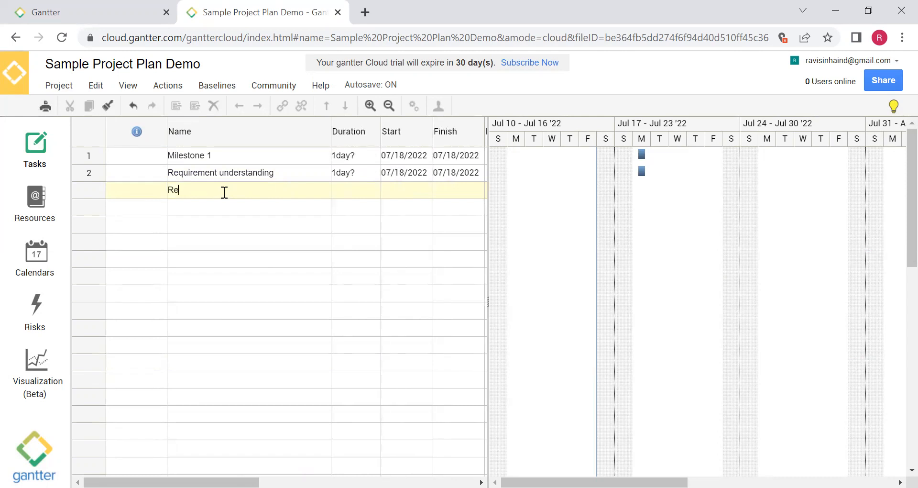
pyautogui.write('quirement Review')
pyautogui.press('Return')
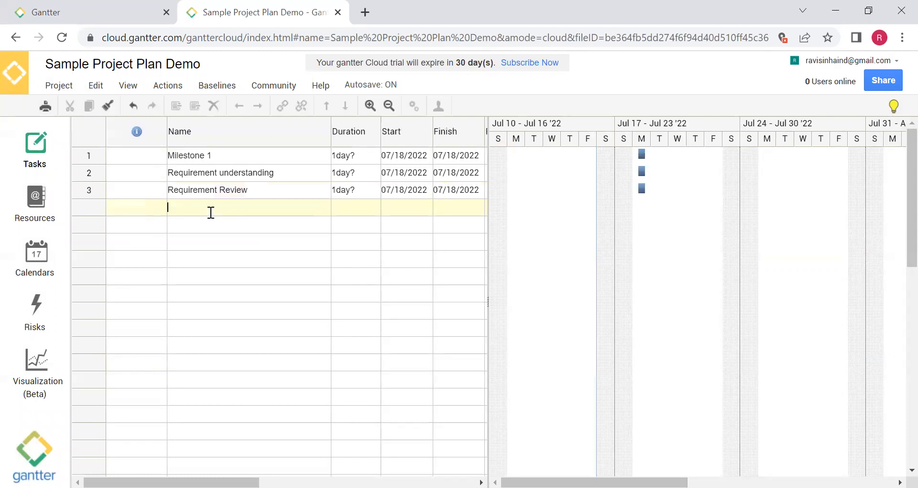
pyautogui.write('Requirement Sign-off')
pyautogui.press('Return')
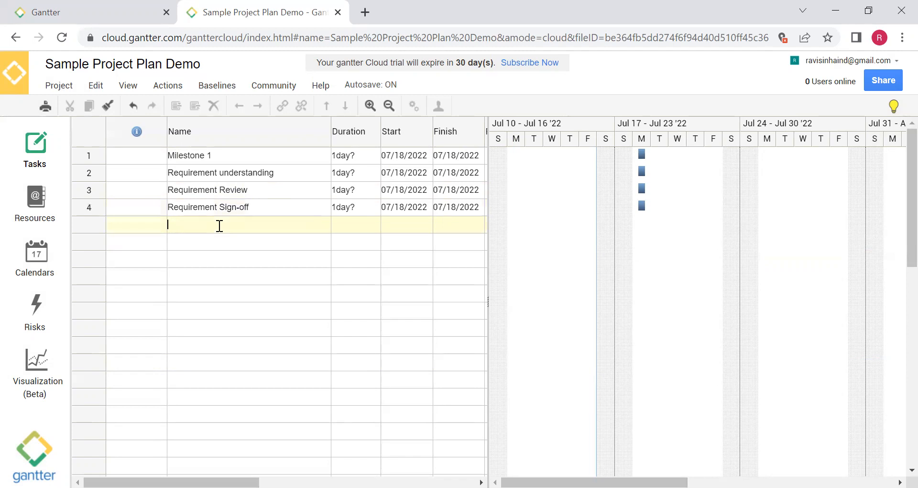
# - Indent the three requirement tasks under Milestone 1 and widen the task table to reveal the Predecessors and Resources columns
pyautogui.moveTo(487, 207); pyautogui.dragTo(500, 207)
pyautogui.click(86, 179)
pyautogui.keyDown('shift'); pyautogui.click(89, 207); pyautogui.keyUp('shift')
pyautogui.click(258, 106)
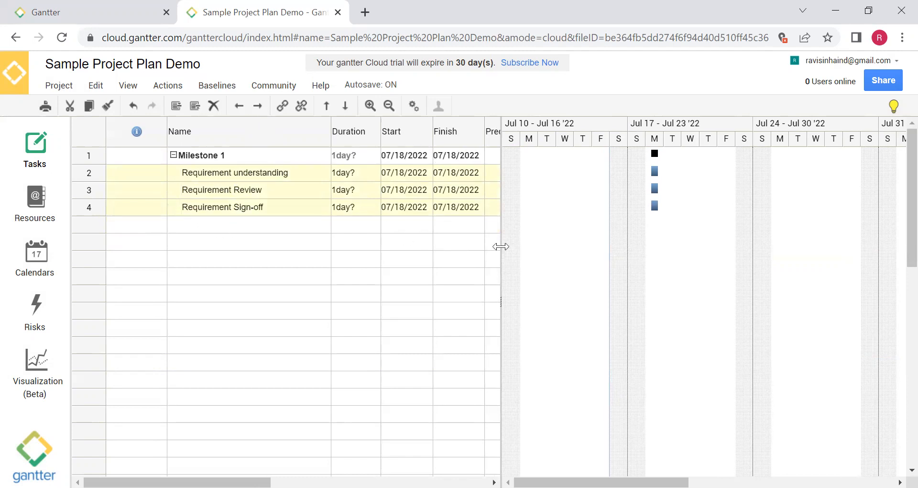
pyautogui.moveTo(501, 246); pyautogui.dragTo(596, 250)
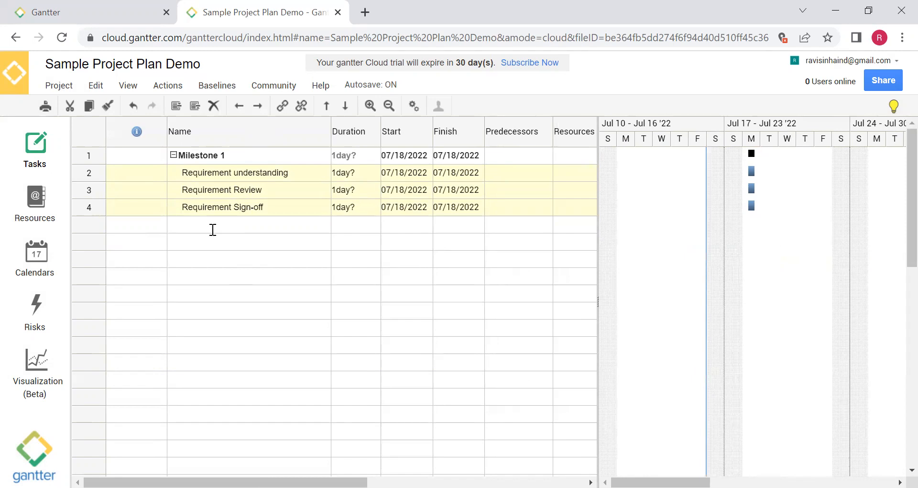
# - Add the task "Prepare Design Document" below Requirement Sign-off
pyautogui.click(213, 229)
pyautogui.write('Deesign')
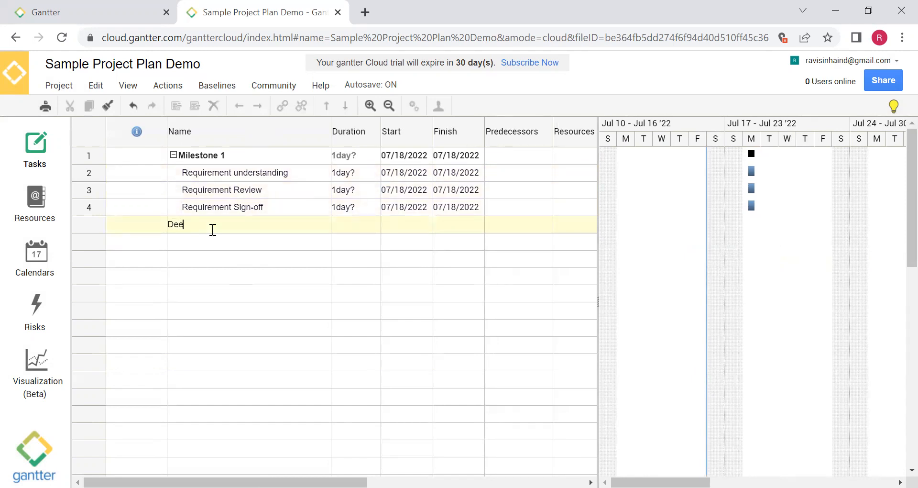
pyautogui.press('BackSpace')
pyautogui.press('BackSpace')
pyautogui.press('BackSpace')
pyautogui.press('BackSpace')
pyautogui.press('BackSpace')
pyautogui.write('sign Docs')
pyautogui.write('ment')
pyautogui.click(168, 225)
pyautogui.write('Prepare')
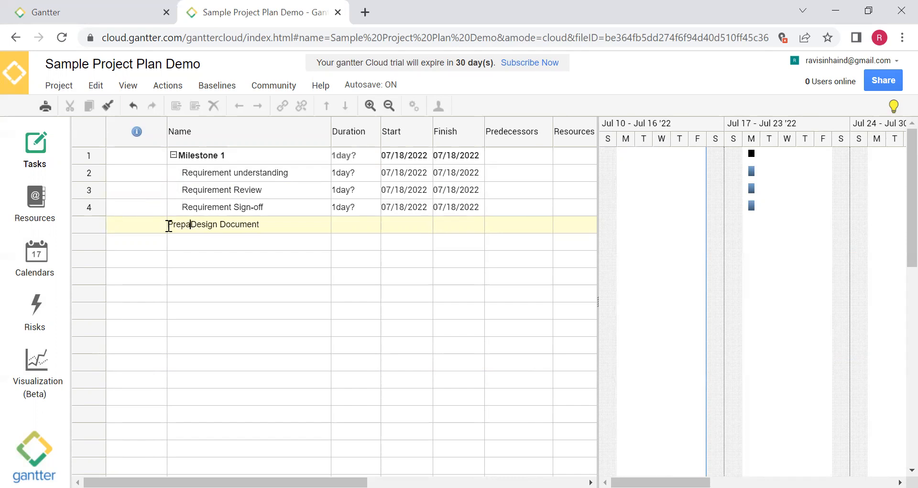
pyautogui.click(184, 238)
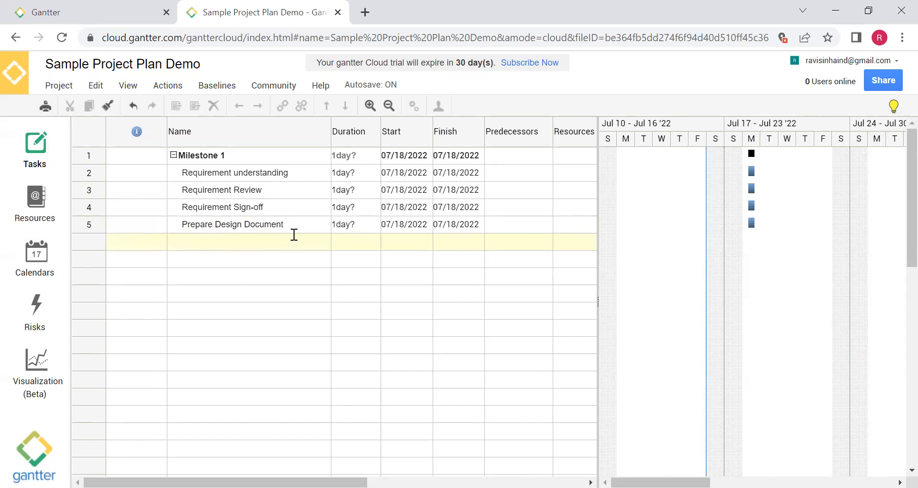
# - Copy the Prepare Design Document name into the next row and change it to "Review Design Document"
pyautogui.moveTo(285, 225); pyautogui.dragTo(184, 228)
pyautogui.hotkey('ctrl', 'c')
pyautogui.click(203, 240)
pyautogui.click(203, 240)
pyautogui.hotkey('ctrl', 'v')
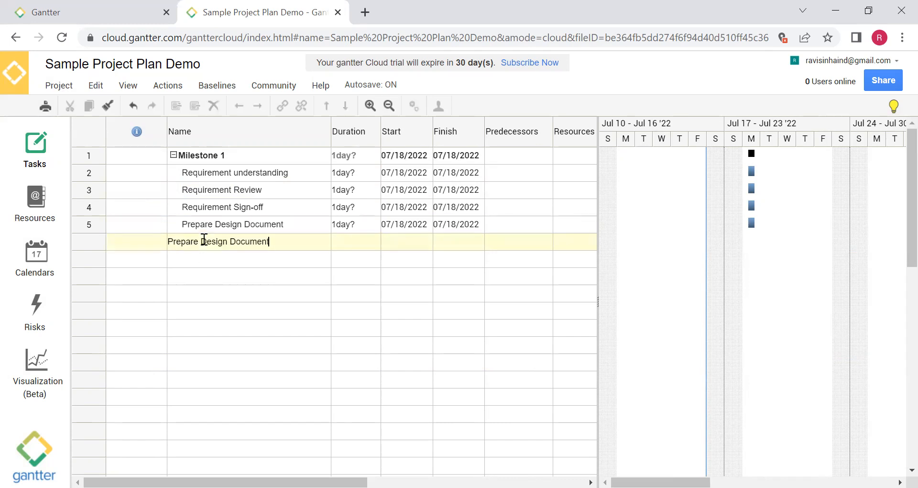
pyautogui.moveTo(197, 241); pyautogui.dragTo(119, 244)
pyautogui.write('Reeview')
pyautogui.press('Delete')
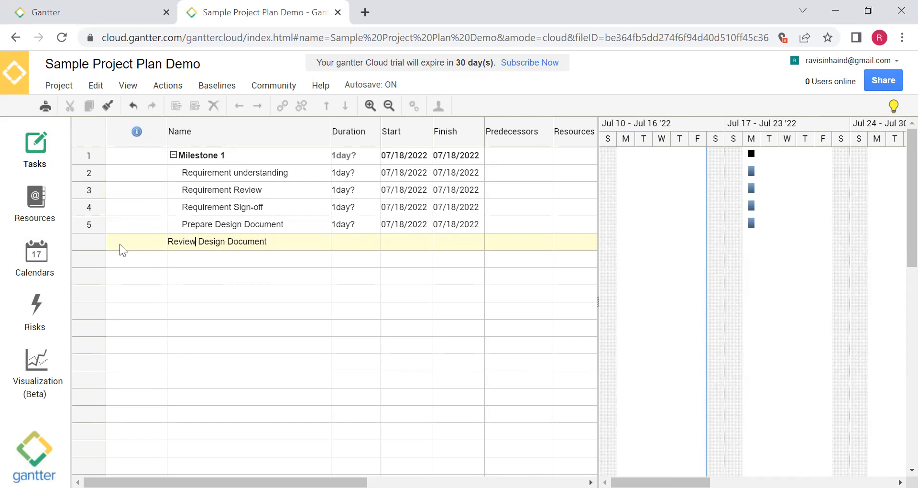
pyautogui.click(223, 261)
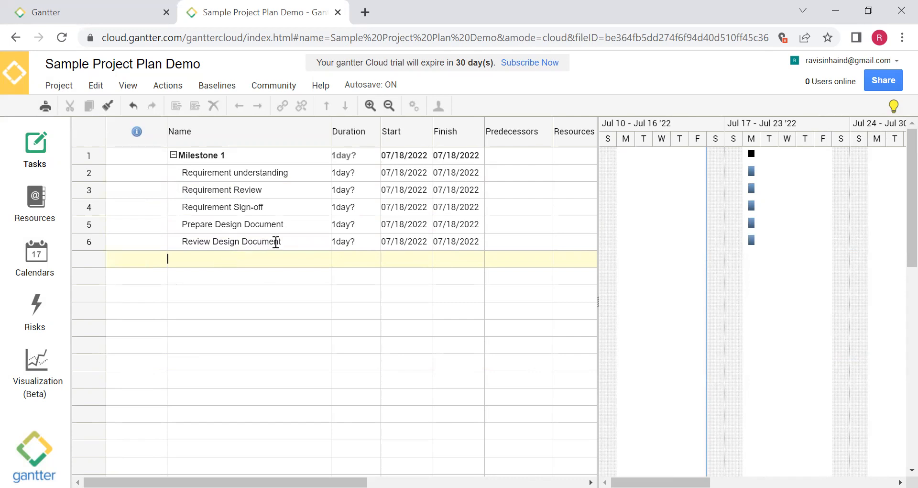
# - Add "Sign-off Design Document" from the copied task name, followed by the task "Development for Requirement"
pyautogui.hotkey('ctrl', 'v')
pyautogui.moveTo(203, 259); pyautogui.dragTo(151, 259)
pyautogui.write('Sign')
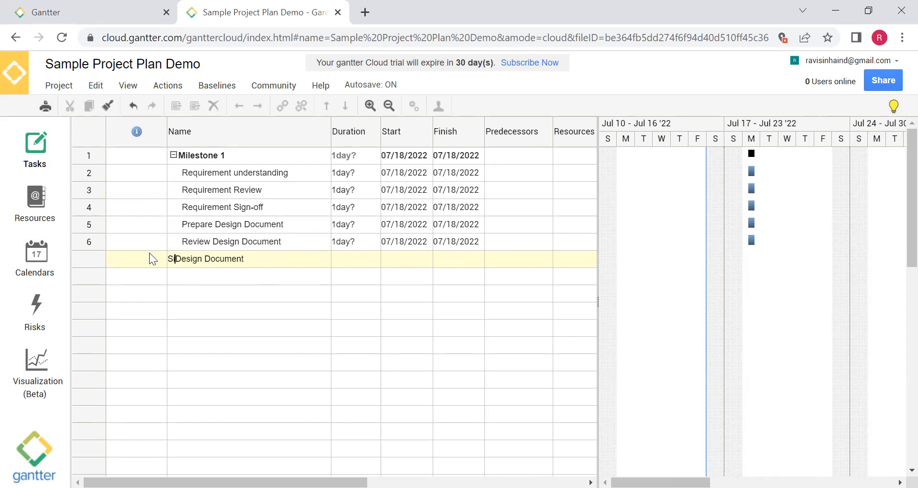
pyautogui.write('-off')
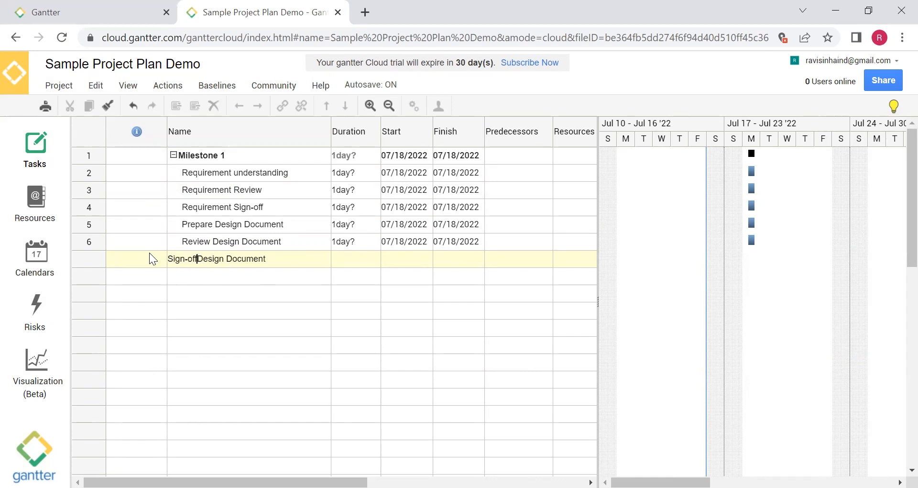
pyautogui.click(183, 270)
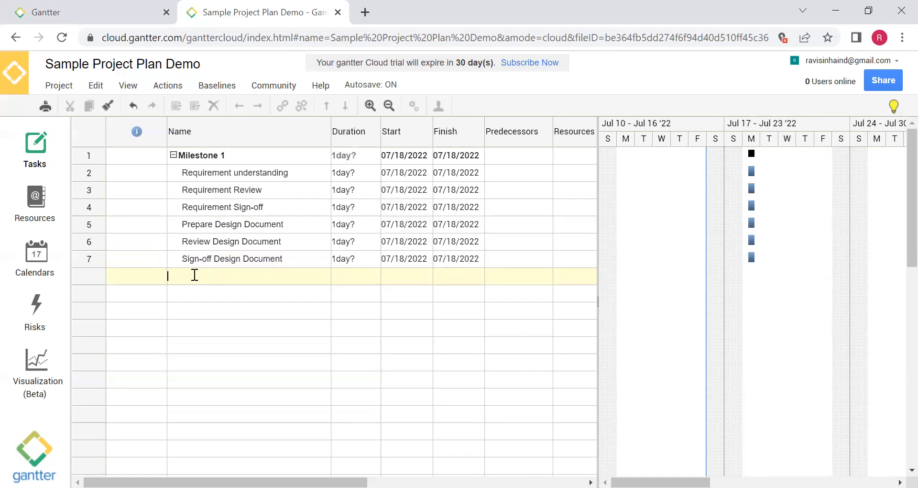
pyautogui.write('Development for Requirement')
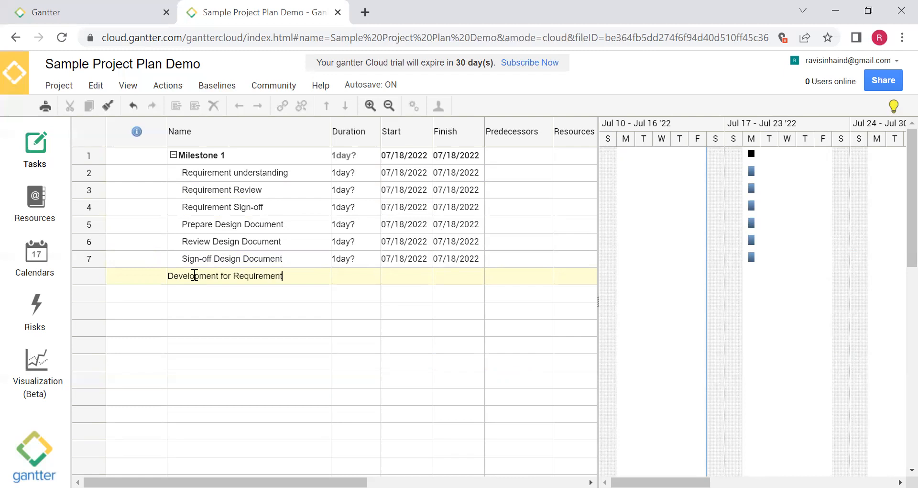
pyautogui.press('Return')
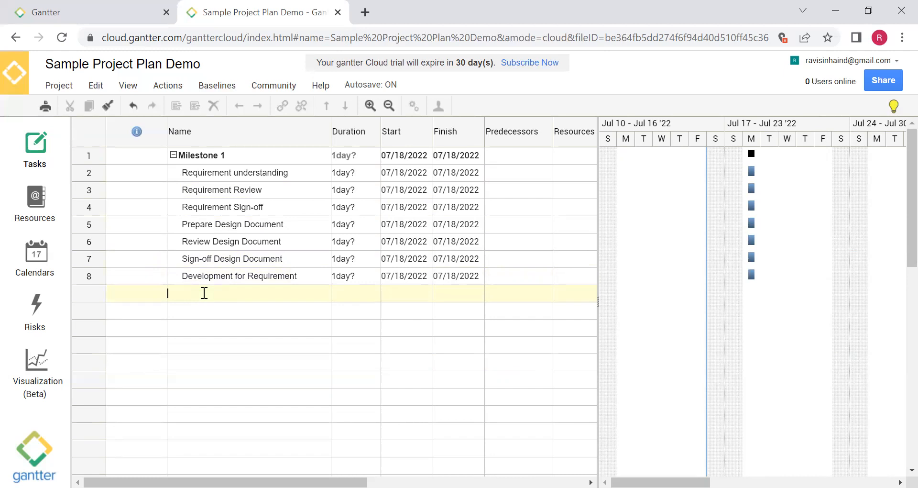
pyautogui.write('Re')
pyautogui.press('BackSpace')
pyautogui.press('BackSpace')
pyautogui.write('Reviw')
pyautogui.press('BackSpace')
pyautogui.write('ew of Code')
pyautogui.press('BackSpace')
pyautogui.press('BackSpace')
pyautogui.press('BackSpace')
pyautogui.press('BackSpace')
pyautogui.press('BackSpace')
pyautogui.press('BackSpace')
pyautogui.press('BackSpace')
pyautogui.press('BackSpace')
pyautogui.press('BackSpace')
pyautogui.press('BackSpace')
pyautogui.press('BackSpace')
pyautogui.press('BackSpace')
pyautogui.press('BackSpace')
# - Add the tasks "Unit Testing" and "Code Review" below Development for Requirement
pyautogui.write('Unit Testing')
pyautogui.press('Return')
pyautogui.write('C')
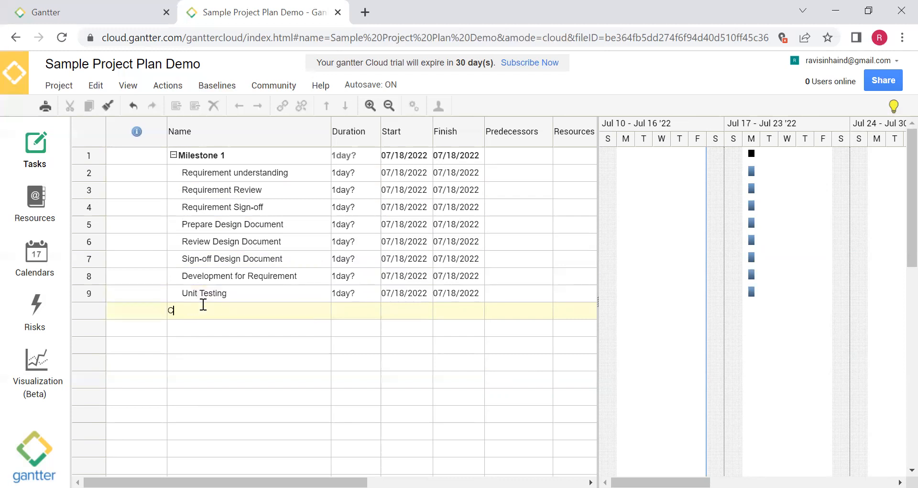
pyautogui.write('ode Review')
pyautogui.press('Return')
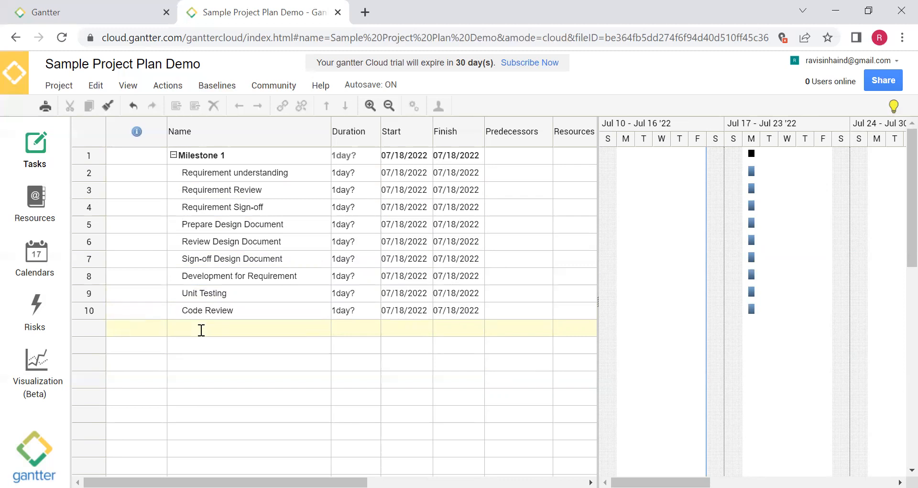
# - Add the tasks "Testing of Requirement" and "Review of Developed Requirement" below Code Review
pyautogui.write('Testing of Requirement')
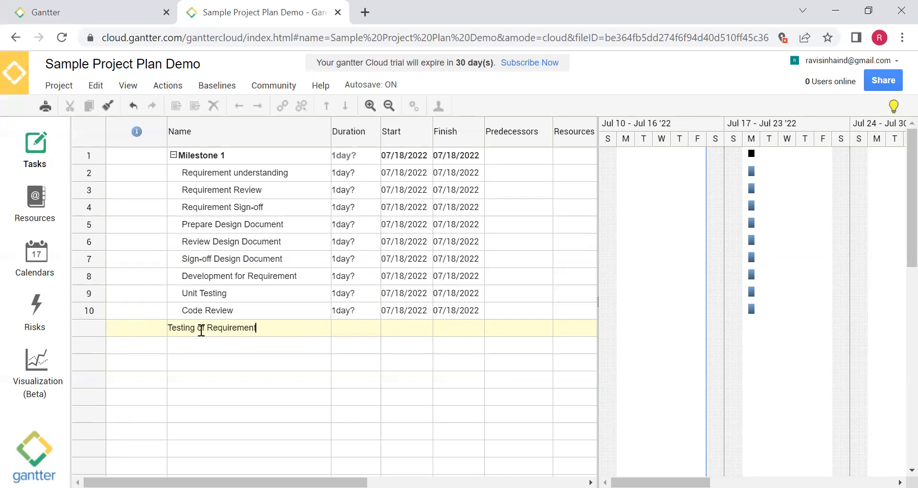
pyautogui.click(206, 342)
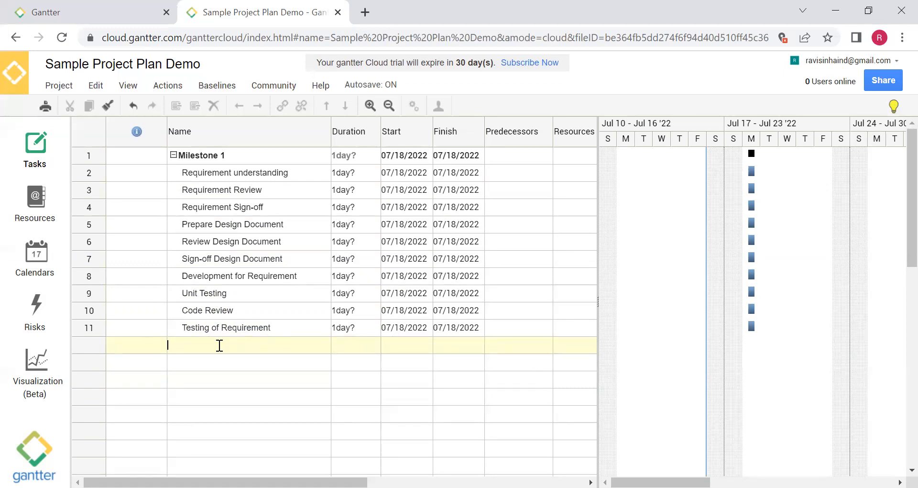
pyautogui.write('Review of Developed Reuired')
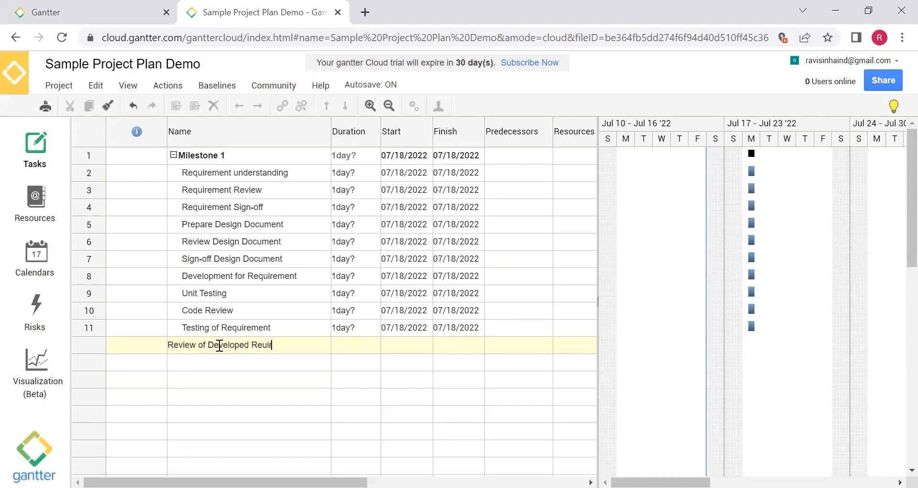
pyautogui.press('BackSpace')
pyautogui.press('BackSpace')
pyautogui.press('BackSpace')
pyautogui.press('BackSpace')
pyautogui.press('BackSpace')
pyautogui.write('quirement')
pyautogui.press('Return')
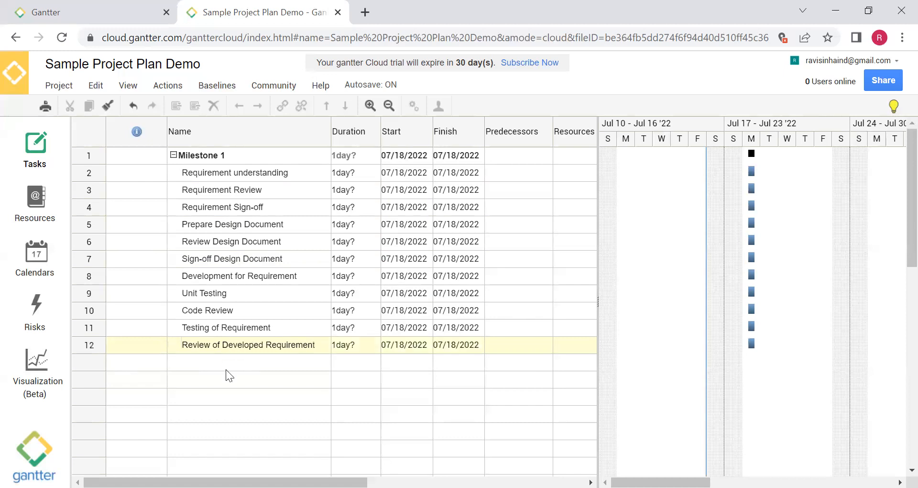
# - Add the task "Demo to Customer" as the last row and narrow the task table to enlarge the Gantt chart
pyautogui.click(227, 364)
pyautogui.write('Demo to Customw')
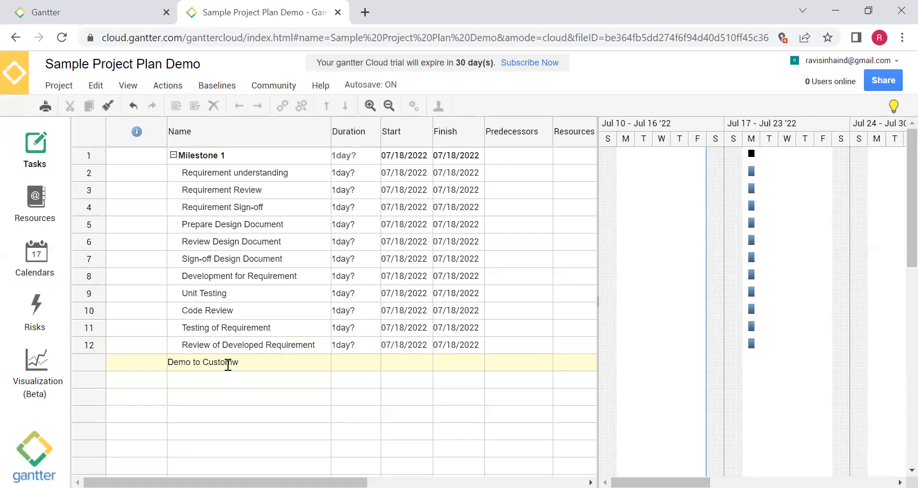
pyautogui.press('BackSpace')
pyautogui.write('er')
pyautogui.press('Return')
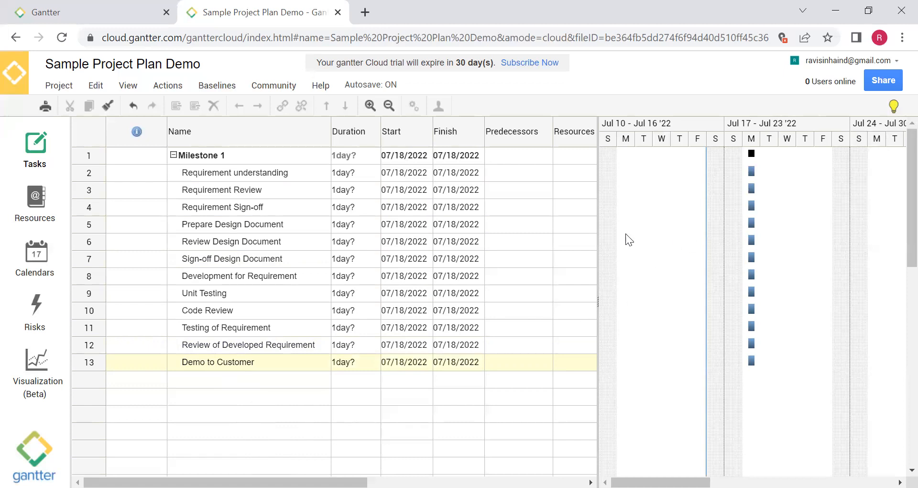
pyautogui.moveTo(595, 244); pyautogui.dragTo(558, 244)
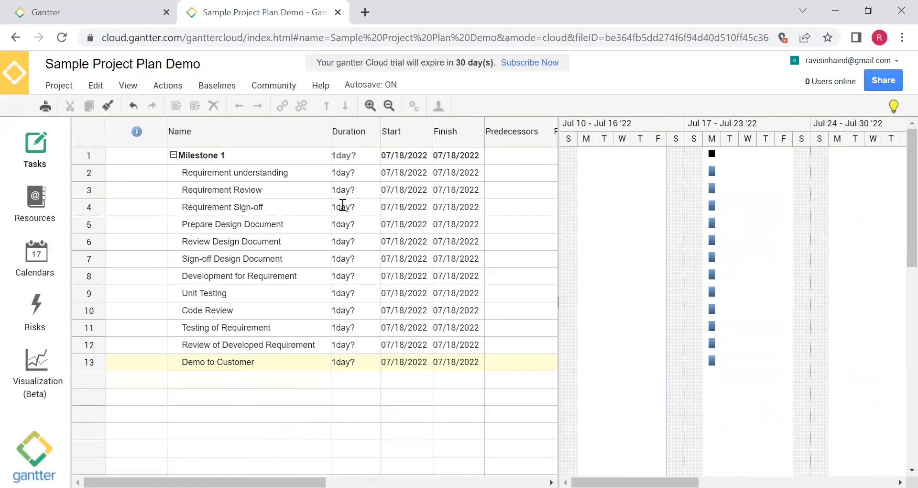
# - Set the durations of Requirement understanding to 5 days, Requirement Review to 2 days and Requirement Sign-off to 2 days
pyautogui.click(336, 173)
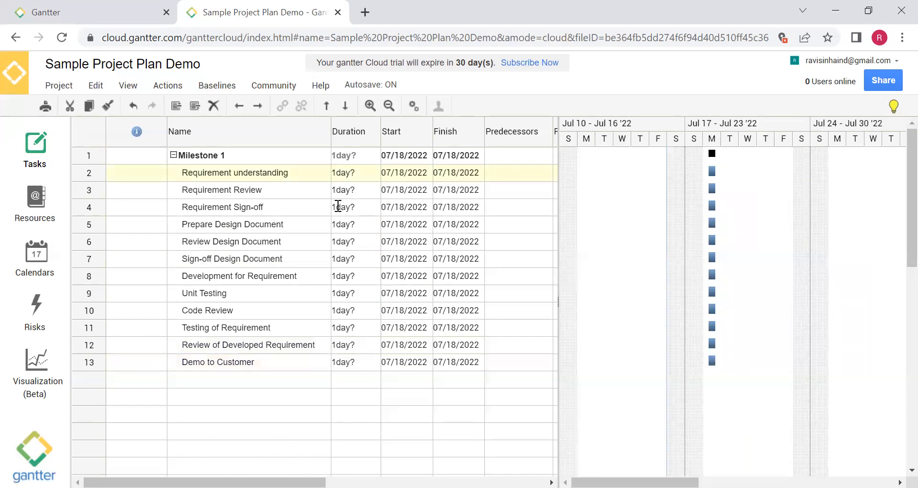
pyautogui.press('BackSpace')
pyautogui.write('5')
pyautogui.click(337, 191)
pyautogui.press('BackSpace')
pyautogui.write('2')
pyautogui.click(337, 206)
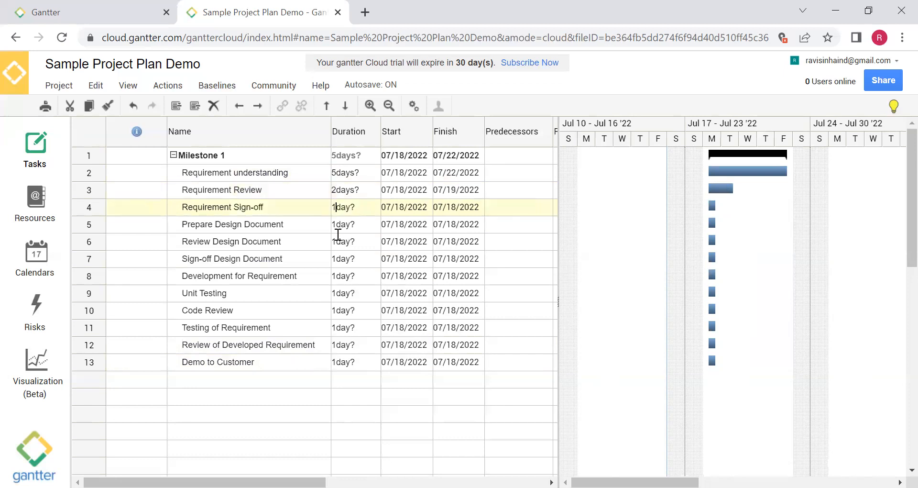
pyautogui.press('BackSpace')
pyautogui.write('2')
# - Set the duration of Prepare Design Document to 5 days and Review Design Document to 2 days
pyautogui.click(336, 224)
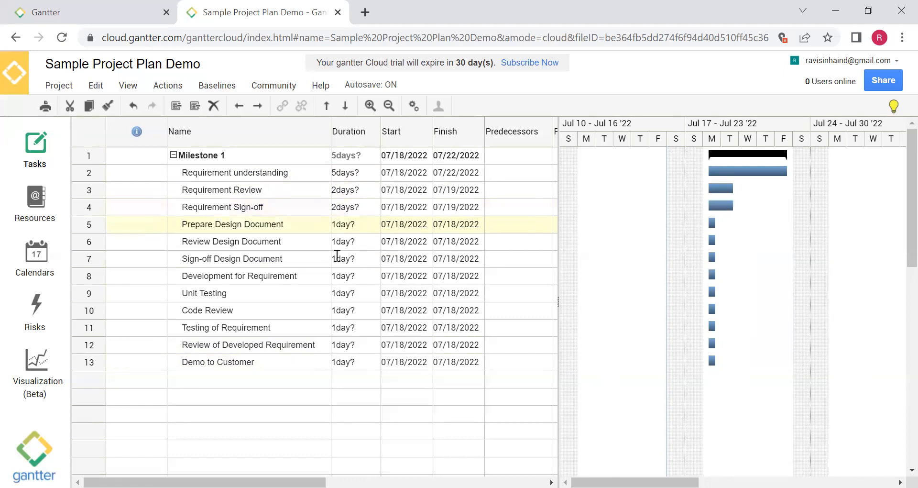
pyautogui.press('BackSpace')
pyautogui.write('5')
pyautogui.click(336, 241)
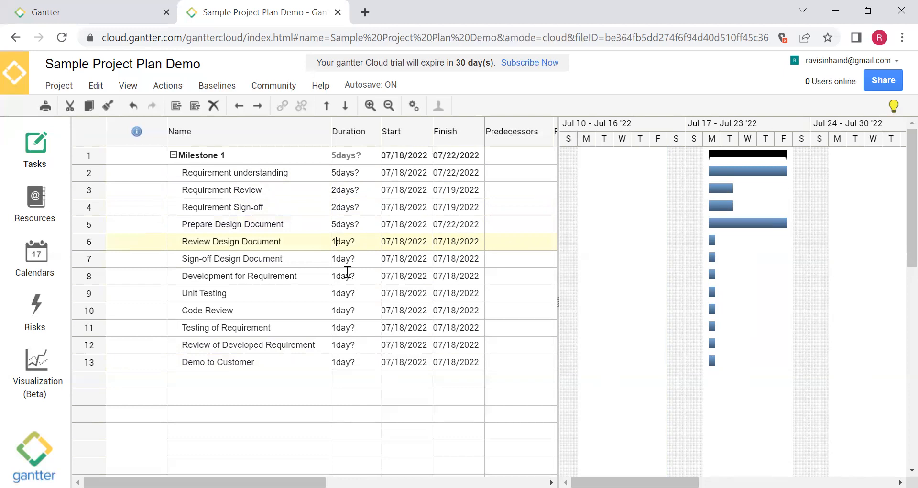
pyautogui.press('BackSpace')
pyautogui.write('2')
pyautogui.click(338, 258)
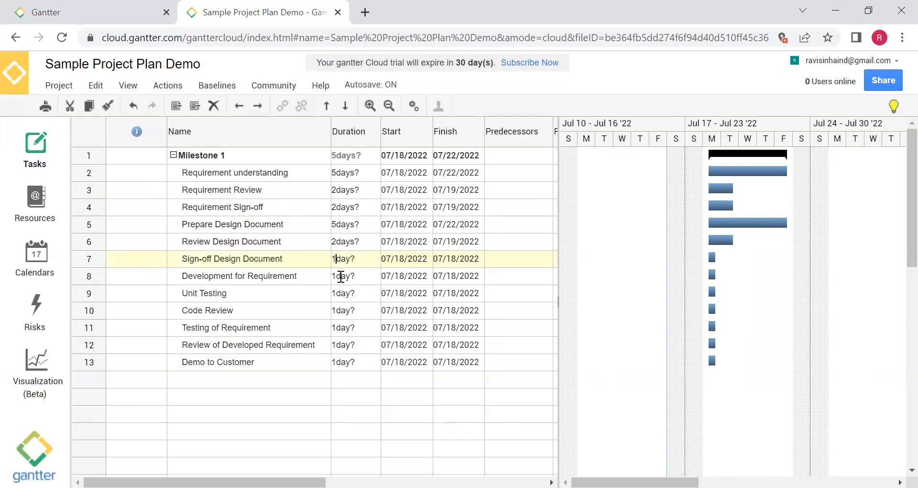
# - Set the duration of the Development for Requirement task to 15 days
pyautogui.click(336, 271)
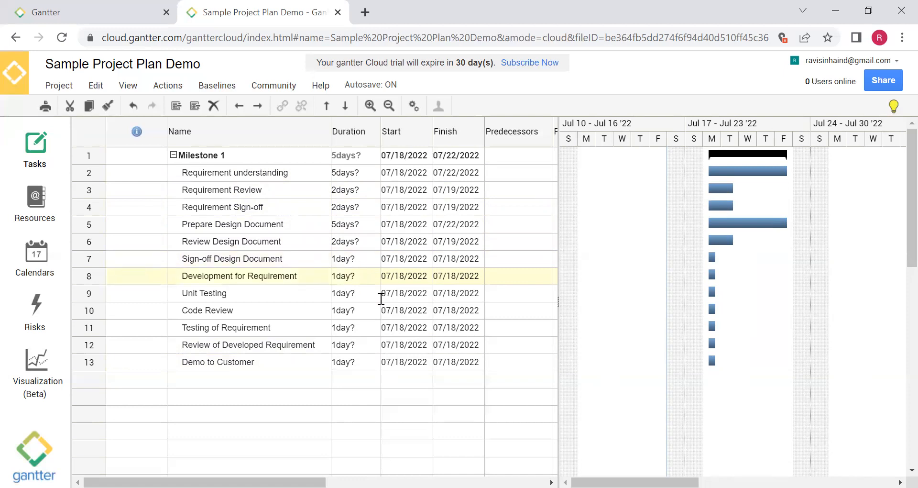
pyautogui.write('0')
pyautogui.press('BackSpace')
pyautogui.write('5')
# - Set the durations of Unit Testing and Code Review to 2 days each
pyautogui.click(338, 293)
pyautogui.press('BackSpace')
pyautogui.write('2')
pyautogui.click(343, 312)
pyautogui.press('BackSpace')
pyautogui.write('2')
# - Set the duration of Testing of Requirement to 5 days and Review of Developed Requirement to 2 days
pyautogui.click(339, 328)
pyautogui.press('BackSpace')
pyautogui.write('5')
pyautogui.click(340, 343)
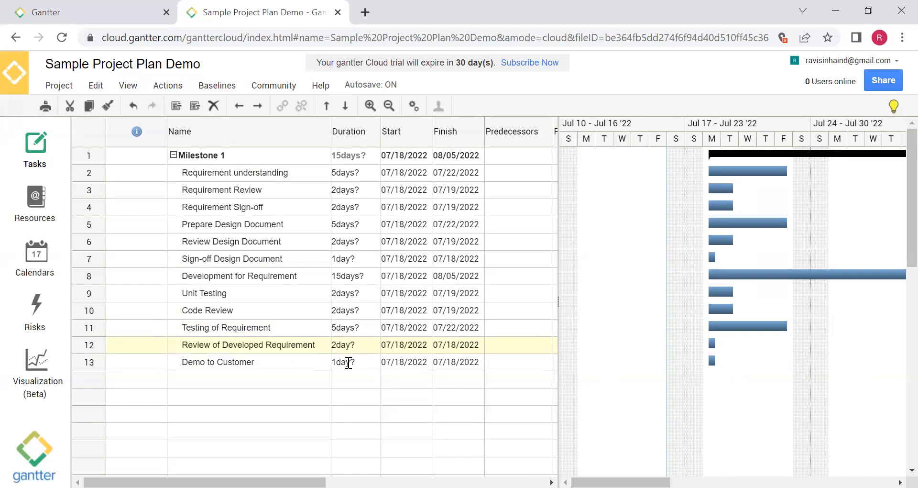
pyautogui.write('2')
pyautogui.click(337, 362)
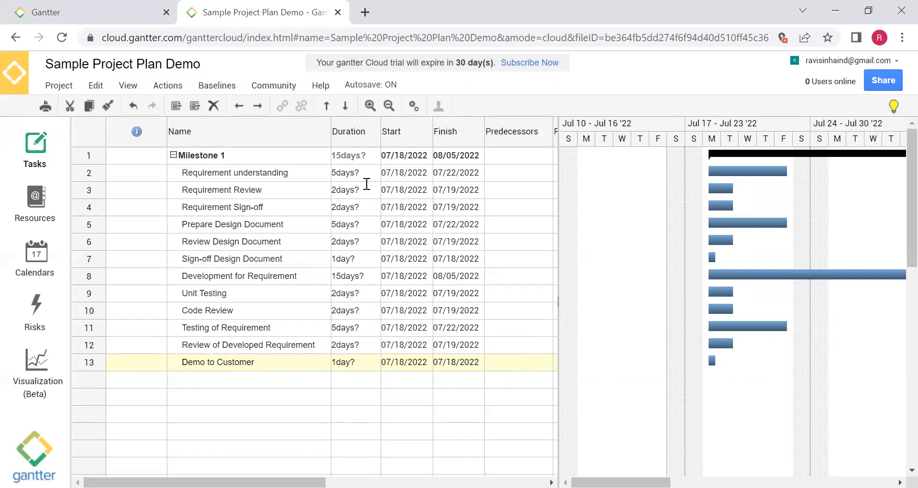
# - Widen the task table and make Requirement understanding the predecessor of Requirement Review in its task properties
pyautogui.moveTo(556, 280); pyautogui.dragTo(632, 277)
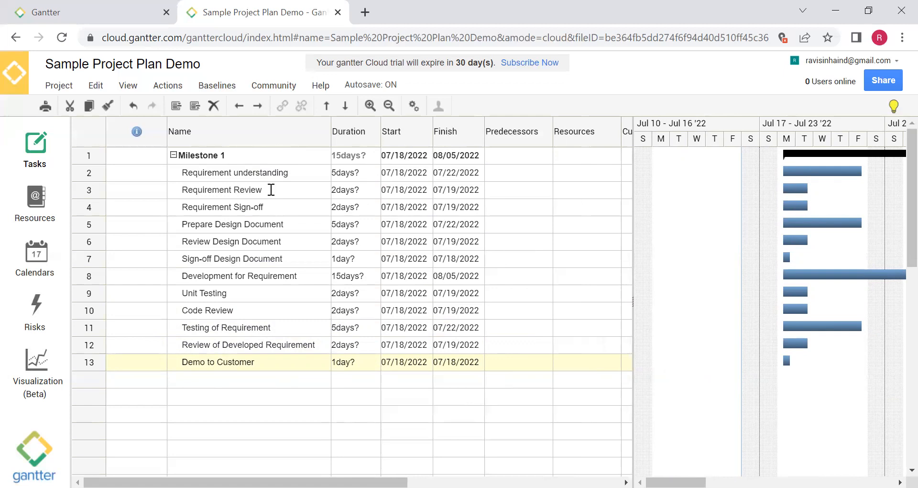
pyautogui.click(281, 174)
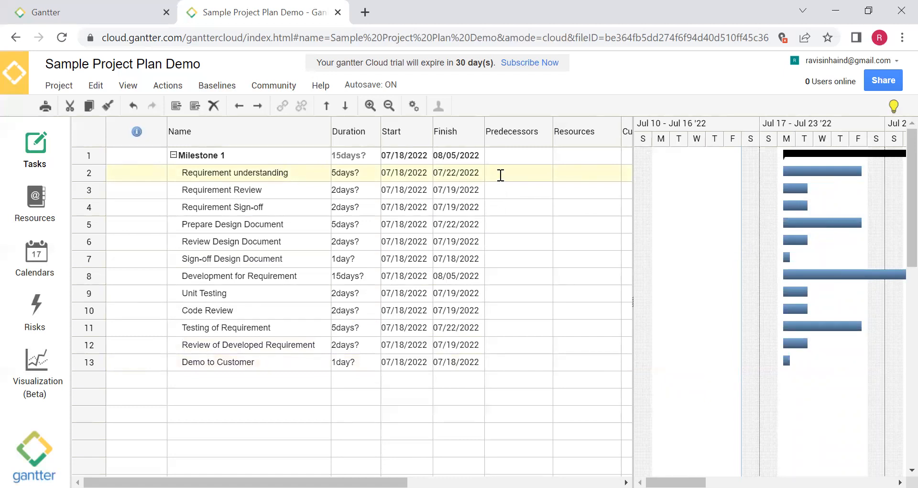
pyautogui.click(498, 191)
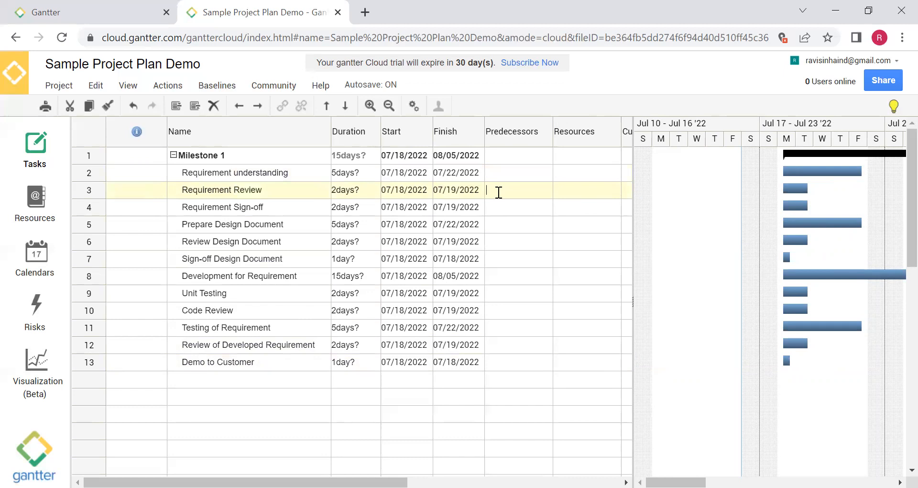
pyautogui.doubleClick(498, 192)
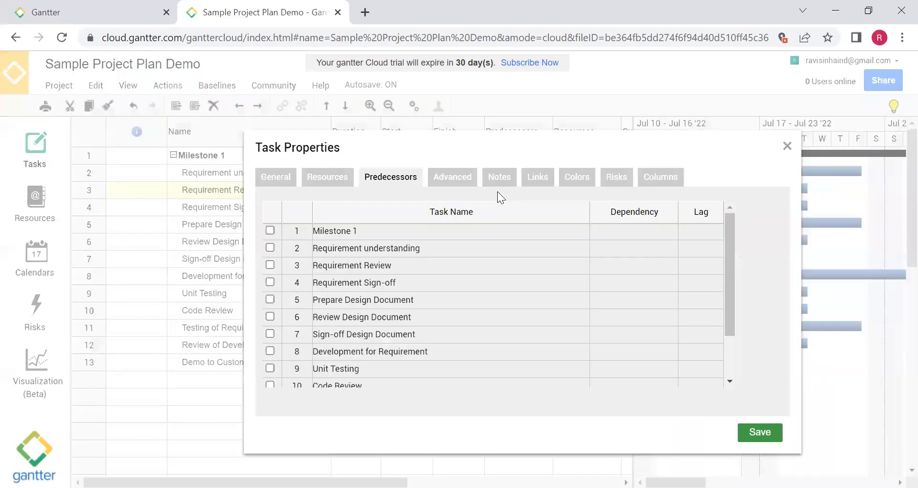
pyautogui.click(270, 247)
pyautogui.click(760, 432)
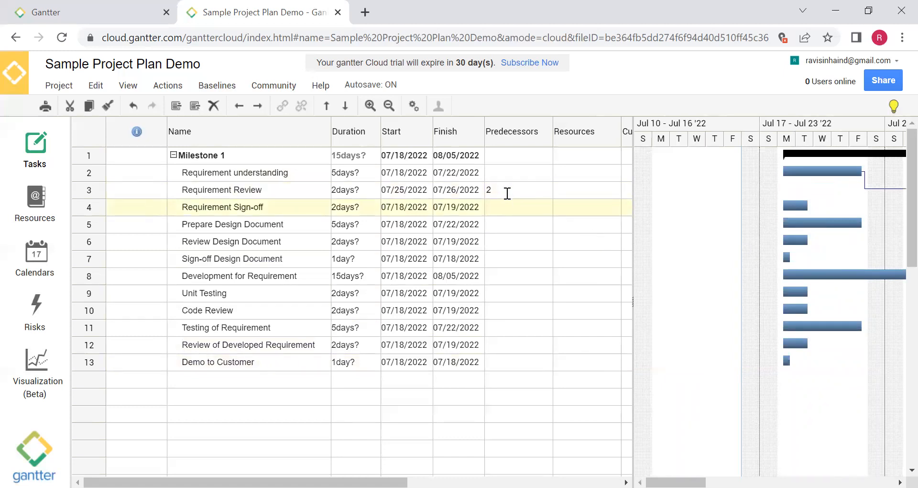
# - Set the predecessors of Requirement Sign-off to 3, Prepare Design Document to 4, Review Design Document to 5 and Sign-off Design Document to 6
pyautogui.write('3')
pyautogui.click(506, 222)
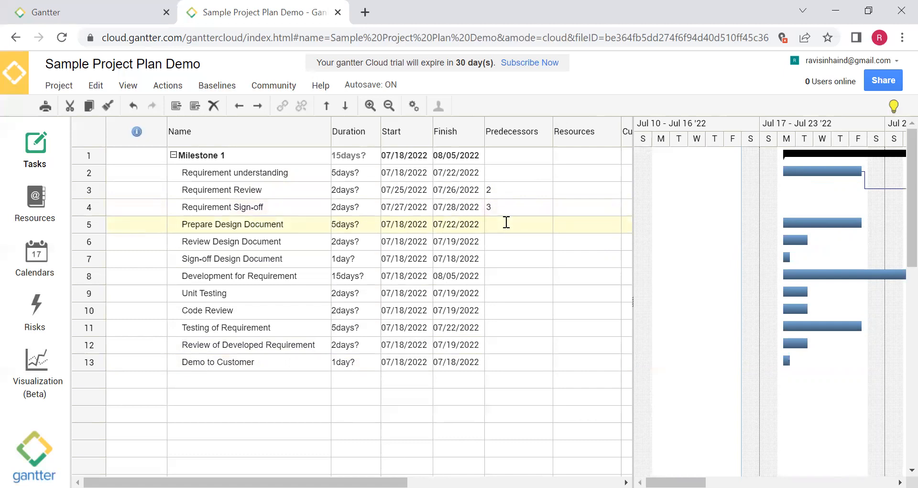
pyautogui.write('4')
pyautogui.click(502, 242)
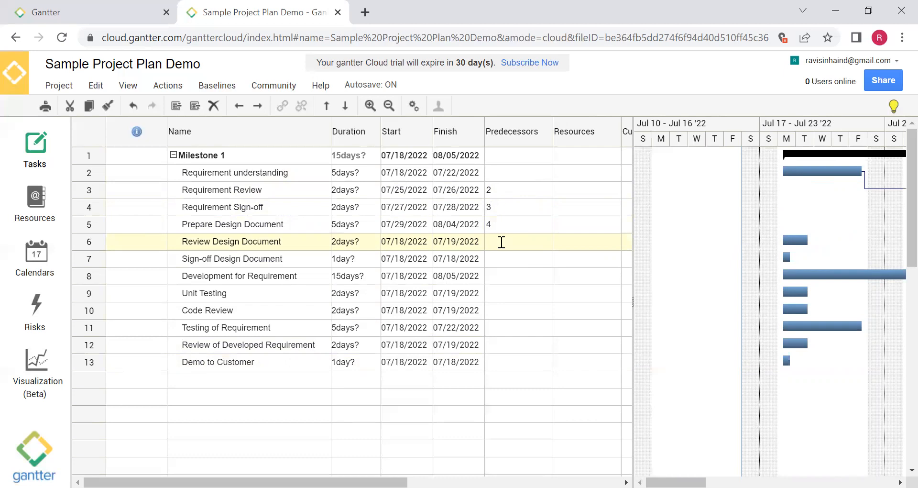
pyautogui.write('5')
pyautogui.click(500, 257)
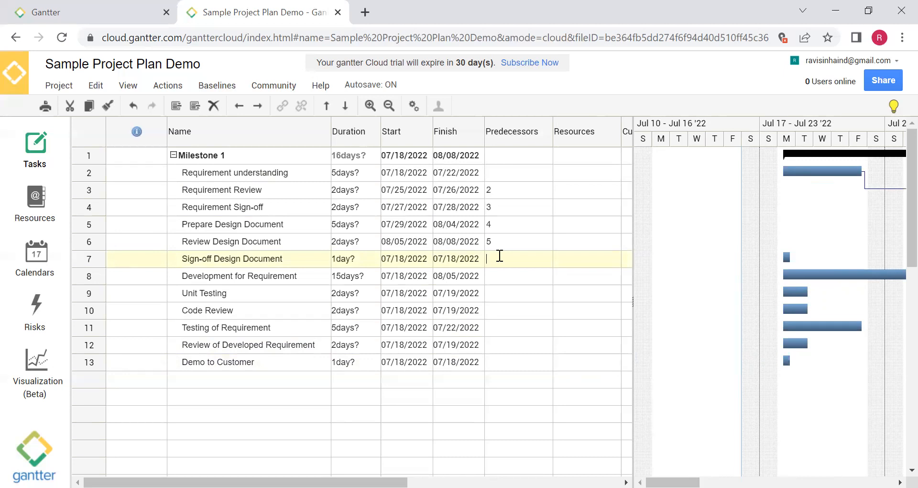
pyautogui.write('6')
# - Set the predecessor of Development for Requirement to 7, and of both Unit Testing and Code Review to 8
pyautogui.click(496, 275)
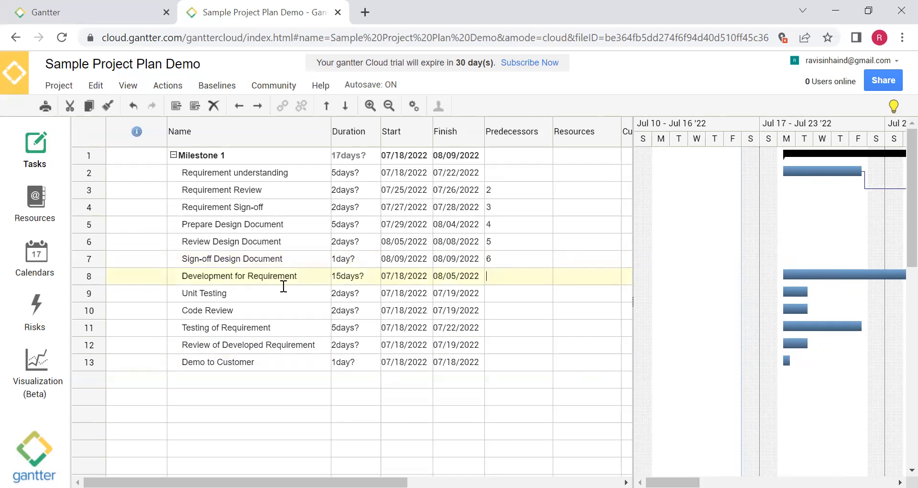
pyautogui.write('7')
pyautogui.click(497, 297)
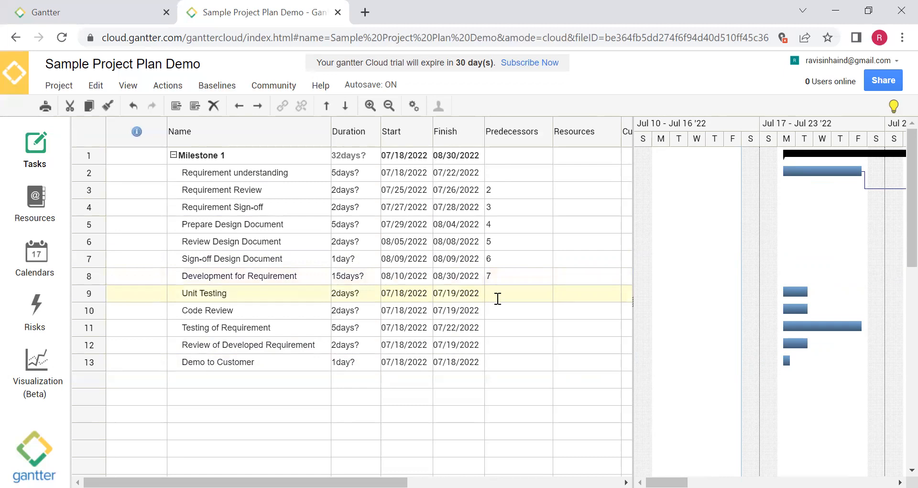
pyautogui.write('8')
pyautogui.click(495, 310)
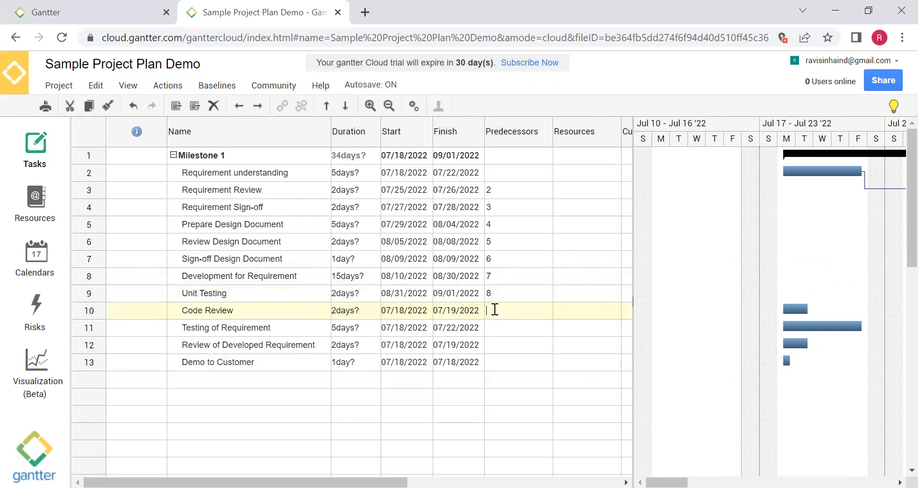
pyautogui.write('8')
# - Set the predecessors of Testing of Requirement to 10, Review of Developed Requirement to 11 and Demo to Customer to 12
pyautogui.click(497, 325)
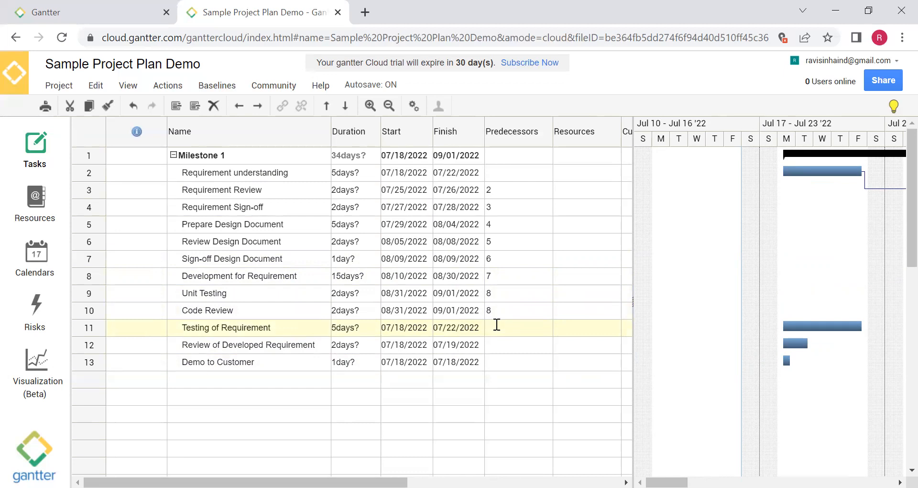
pyautogui.write('10')
pyautogui.click(497, 346)
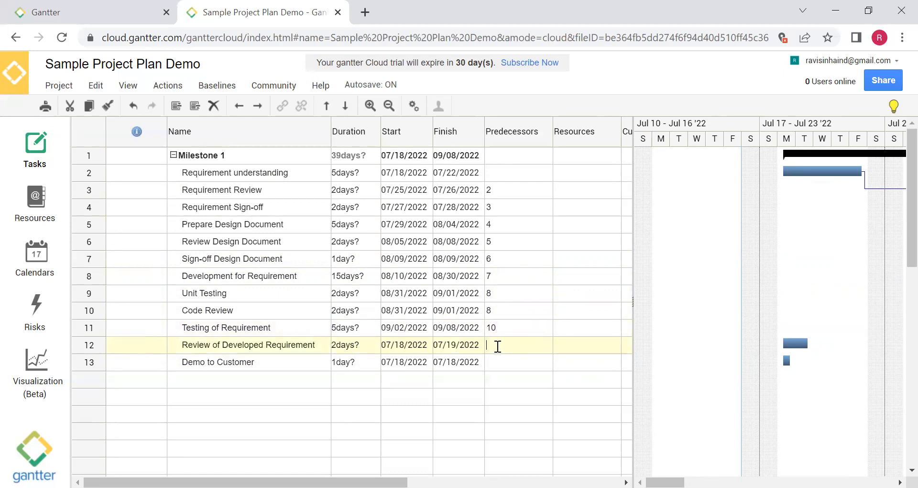
pyautogui.write('11')
pyautogui.click(498, 363)
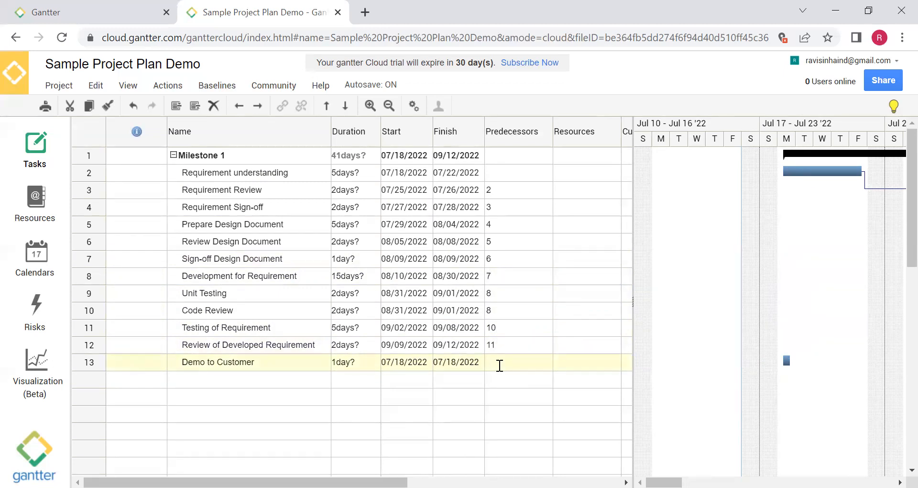
pyautogui.write('12')
pyautogui.click(509, 380)
# - Enlarge the Gantt chart and examine the linked task bars from the project start to Demo to Customer
pyautogui.moveTo(633, 261); pyautogui.dragTo(502, 258)
pyautogui.moveTo(554, 482)
pyautogui.mouseDown()
pyautogui.moveTo(580, 482)
pyautogui.moveTo(563, 482)
pyautogui.mouseUp()
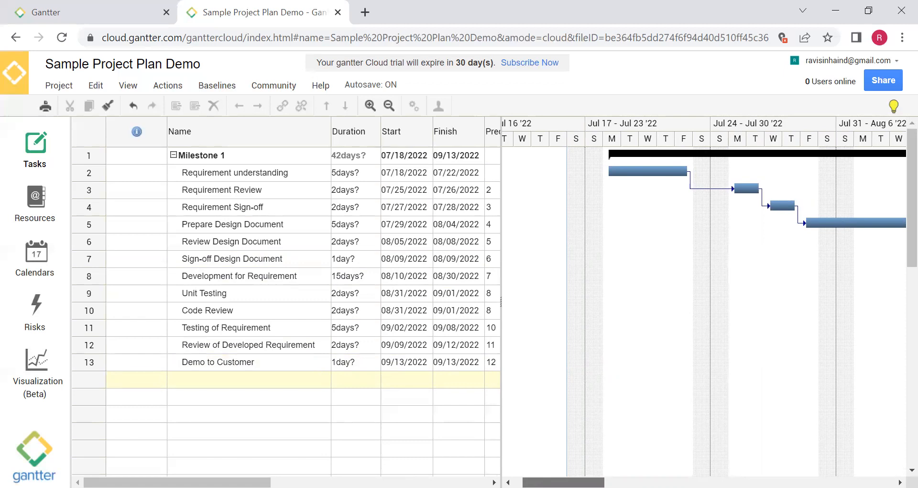
pyautogui.moveTo(563, 482); pyautogui.dragTo(744, 482)
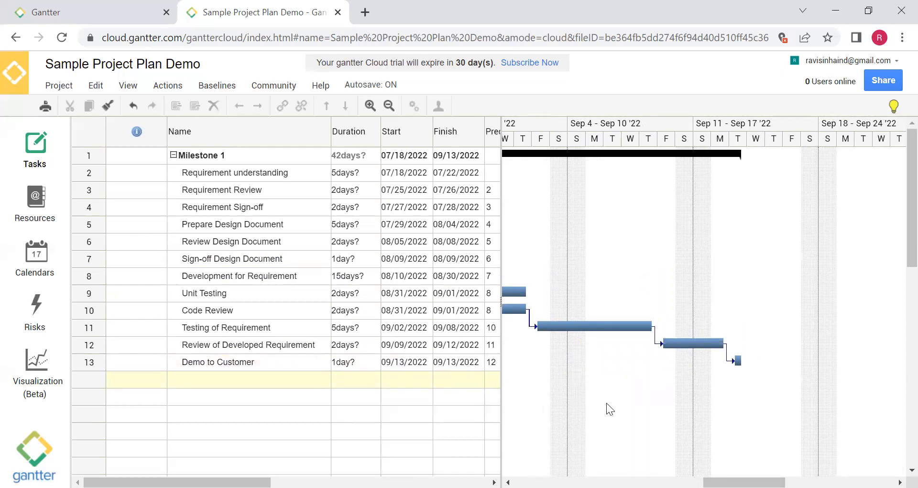
# - Widen the task table and choose 07/18/2022 as the start date of Requirement understanding
pyautogui.moveTo(502, 409); pyautogui.dragTo(713, 408)
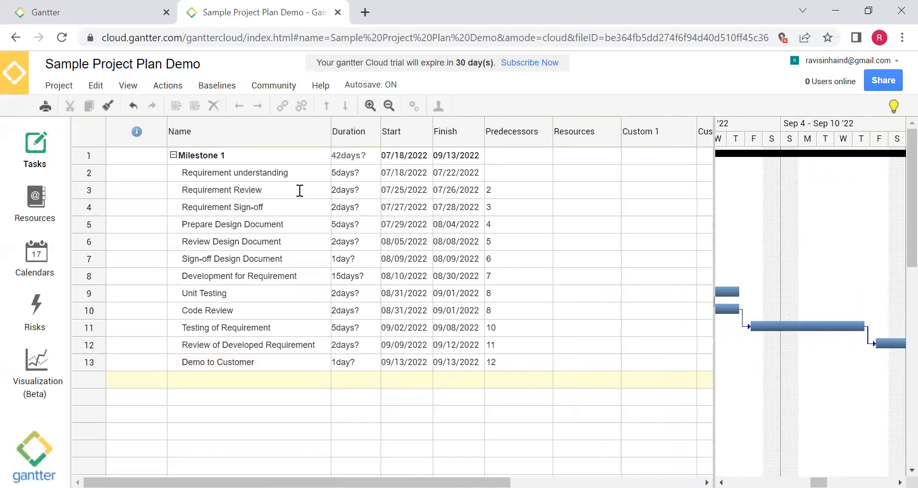
pyautogui.click(494, 170)
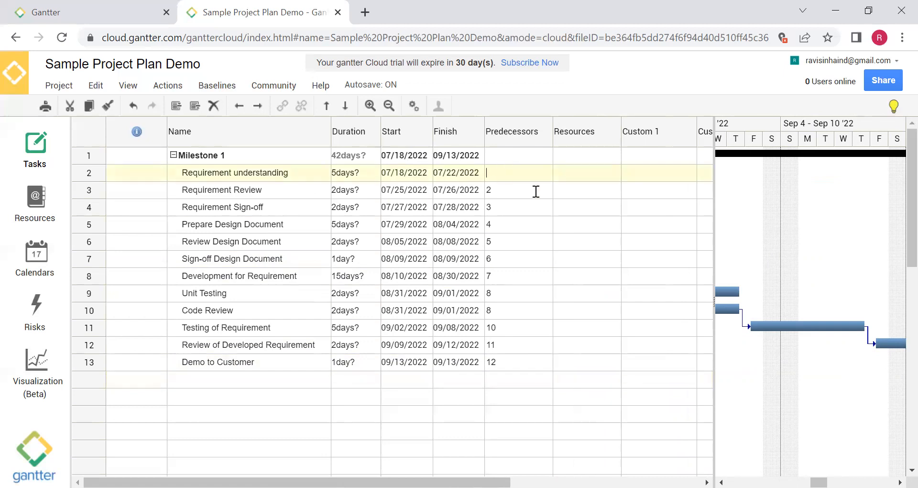
pyautogui.click(397, 177)
pyautogui.click(497, 246)
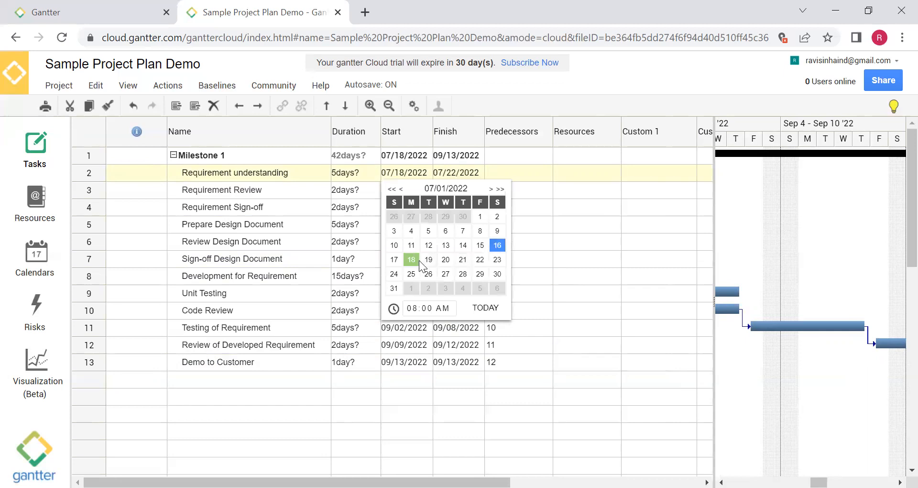
pyautogui.click(414, 266)
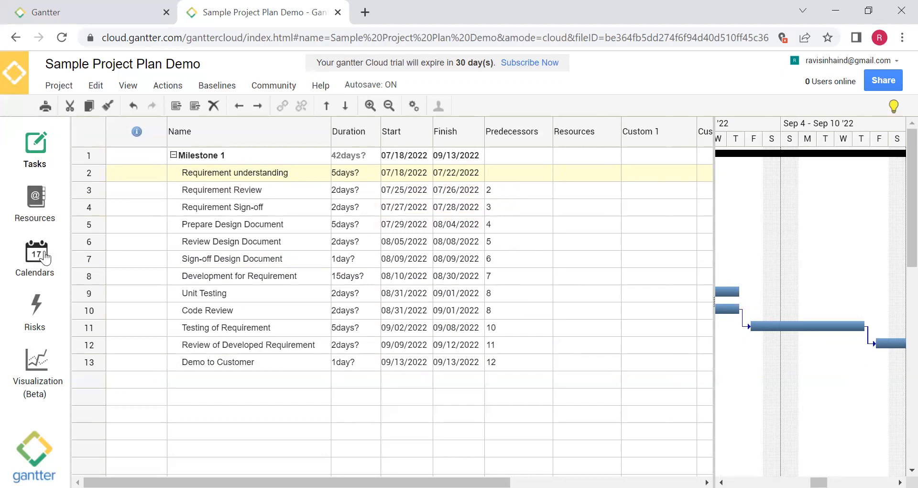
# - Switch to the project's resource list and add a first resource named Resource1
pyautogui.click(42, 211)
pyautogui.click(205, 153)
pyautogui.write('Ree')
pyautogui.write('ource1')
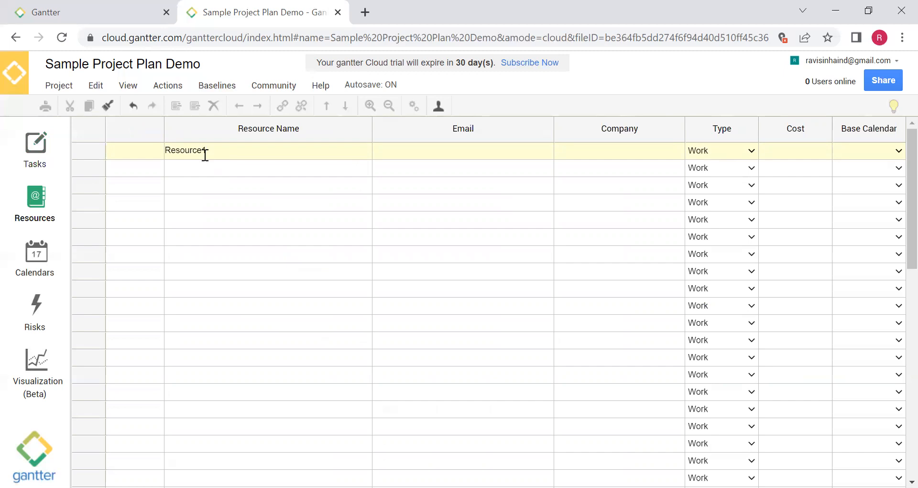
pyautogui.press('Return')
# - Copy the name of Resource1 into the second row and change it to Resource2
pyautogui.click(240, 154)
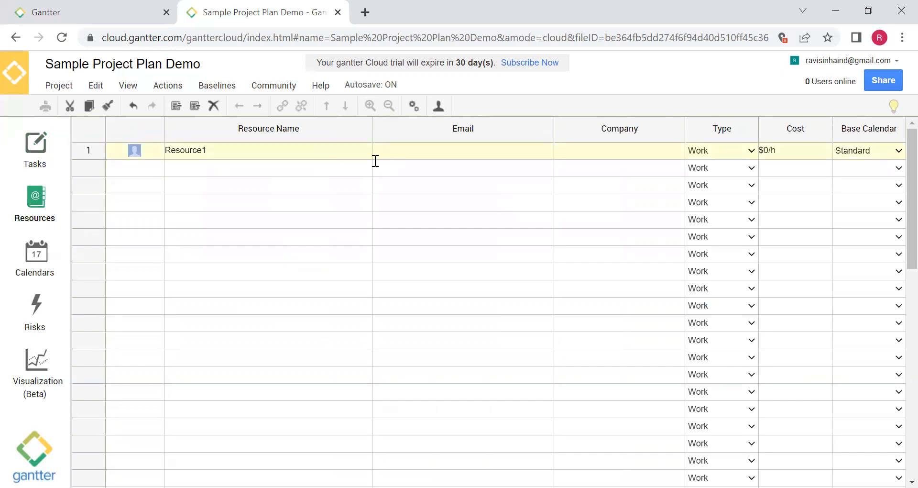
pyautogui.doubleClick(191, 150)
pyautogui.hotkey('ctrl', 'c')
pyautogui.click(178, 167)
pyautogui.hotkey('ctrl', 'v')
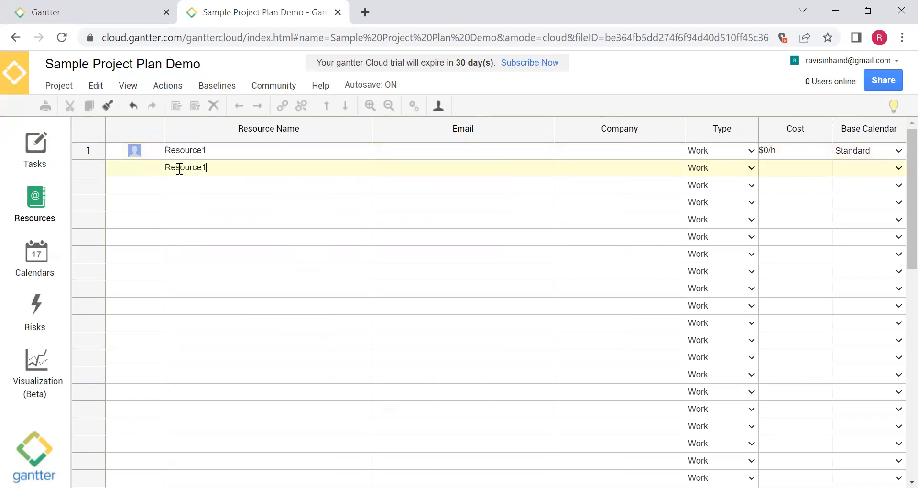
pyautogui.write('2')
# - Add Resource3 and Resource4 in the following rows from the copied resource name
pyautogui.click(186, 182)
pyautogui.hotkey('ctrl', 'v')
pyautogui.write('3')
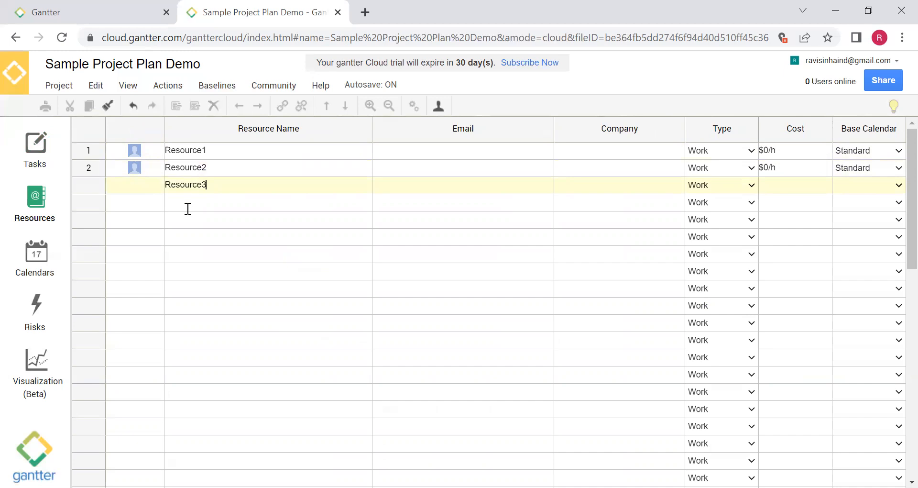
pyautogui.click(186, 209)
pyautogui.hotkey('ctrl', 'v')
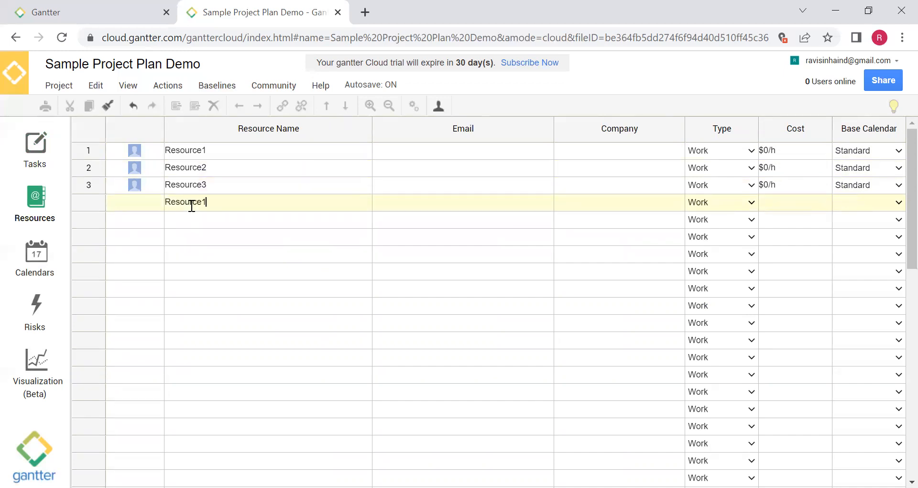
pyautogui.write('4')
# - Add Resource5 and Resource6 in the following rows from the copied resource name
pyautogui.click(195, 213)
pyautogui.hotkey('ctrl', 'v')
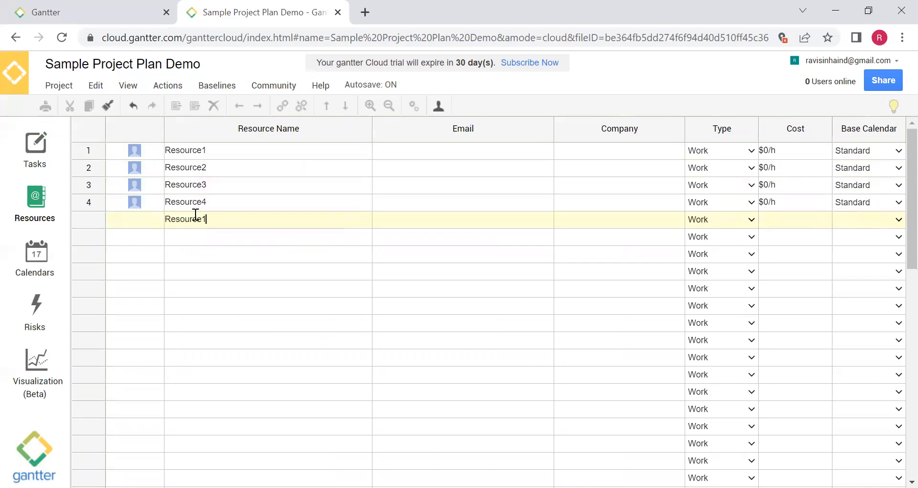
pyautogui.press('BackSpace')
pyautogui.write('5')
pyautogui.click(199, 235)
pyautogui.hotkey('ctrl', 'v')
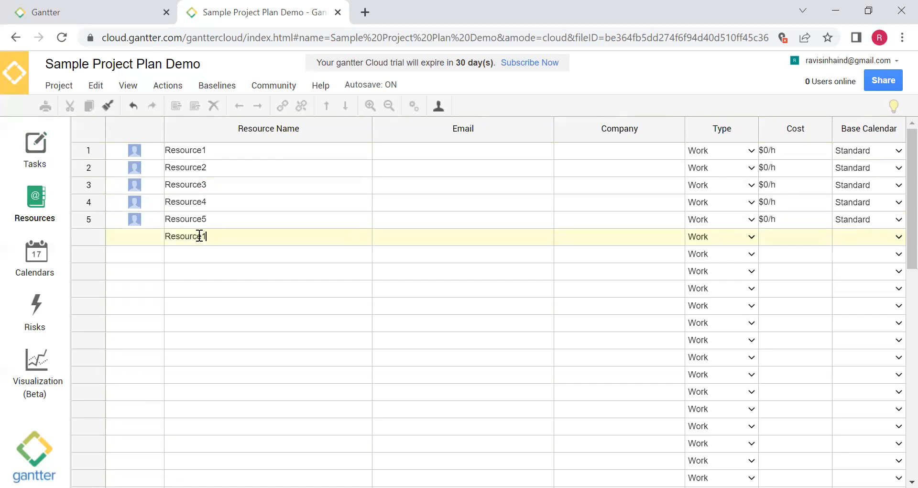
pyautogui.write('6')
# - Add Resource7 and Resource8 in the following rows from the copied resource name
pyautogui.click(203, 254)
pyautogui.hotkey('ctrl', 'v')
pyautogui.write('7')
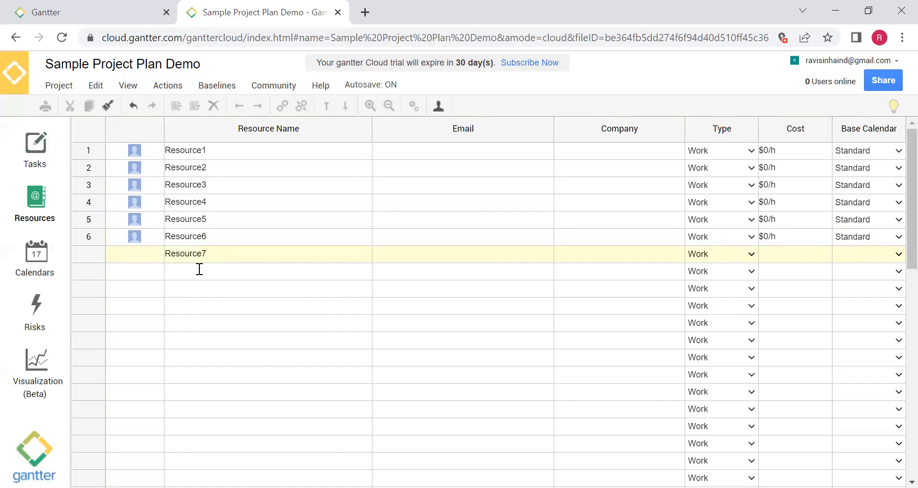
pyautogui.click(200, 270)
pyautogui.hotkey('ctrl', 'v')
pyautogui.write('8')
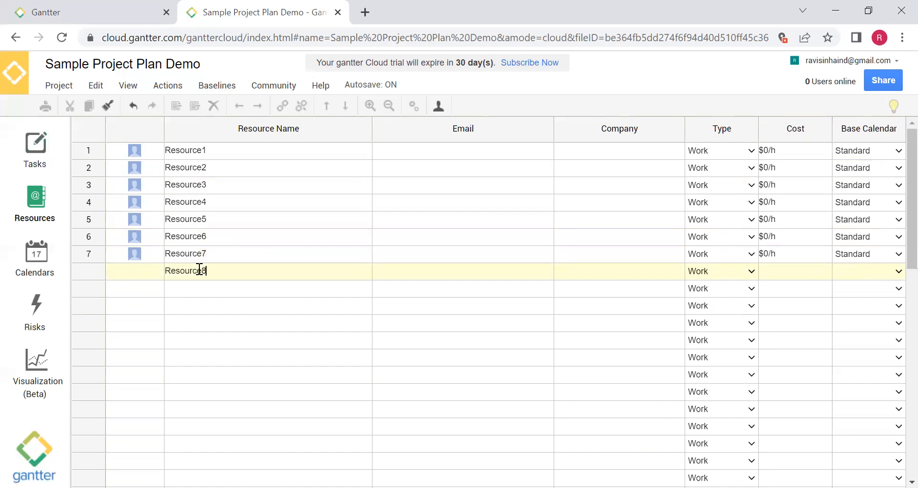
# - Add Resource9 and Resource10 in the following rows from the copied resource name
pyautogui.click(199, 283)
pyautogui.hotkey('ctrl', 'v')
pyautogui.write('9')
pyautogui.click(195, 304)
pyautogui.hotkey('ctrl', 'v')
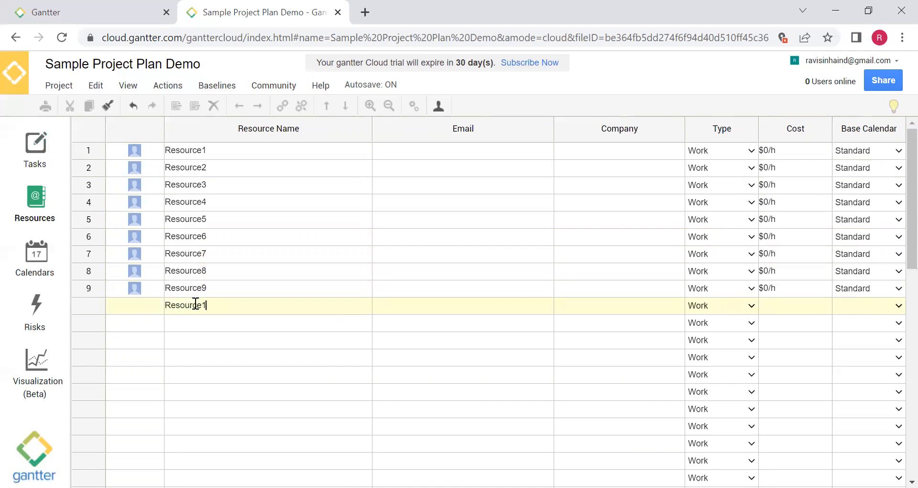
pyautogui.write('0')
pyautogui.click(200, 317)
# - Extend the first resource's name with its role so it reads Resource1 - Tech Arch
pyautogui.click(224, 148)
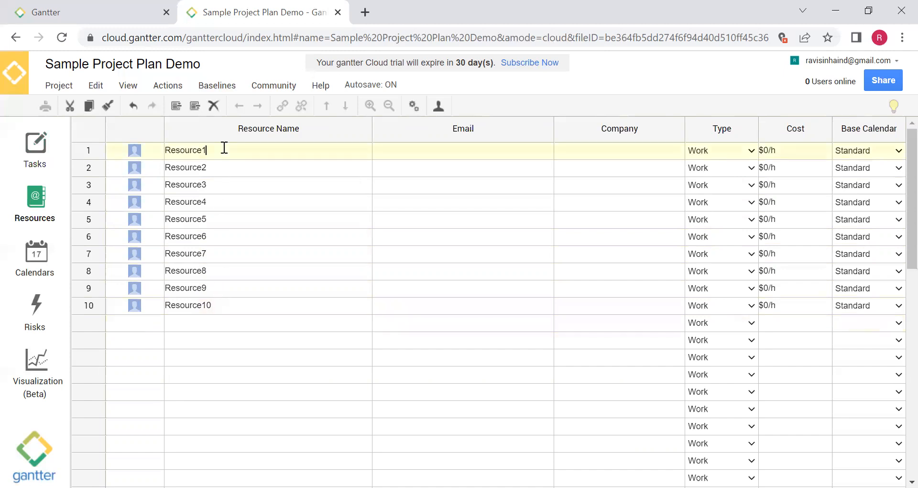
pyautogui.write('-')
pyautogui.write(' Dev')
pyautogui.press('BackSpace')
pyautogui.press('BackSpace')
pyautogui.press('BackSpace')
pyautogui.write('Stake')
pyautogui.press('BackSpace')
pyautogui.press('BackSpace')
pyautogui.press('BackSpace')
pyautogui.press('BackSpace')
pyautogui.press('BackSpace')
pyautogui.write('Tech Ar')
pyautogui.write('h')
pyautogui.press('BackSpace')
pyautogui.write('ch')
# - Add roles to the next two resource names: Resource2 - Solution Architect and Resource3 - Business Analyst
pyautogui.click(240, 168)
pyautogui.write('- Scl Ar')
pyautogui.press('BackSpace')
pyautogui.press('BackSpace')
pyautogui.press('BackSpace')
pyautogui.write('utionA')
pyautogui.press('BackSpace')
pyautogui.write('Architect')
pyautogui.click(241, 180)
pyautogui.write('- Business Analyst')
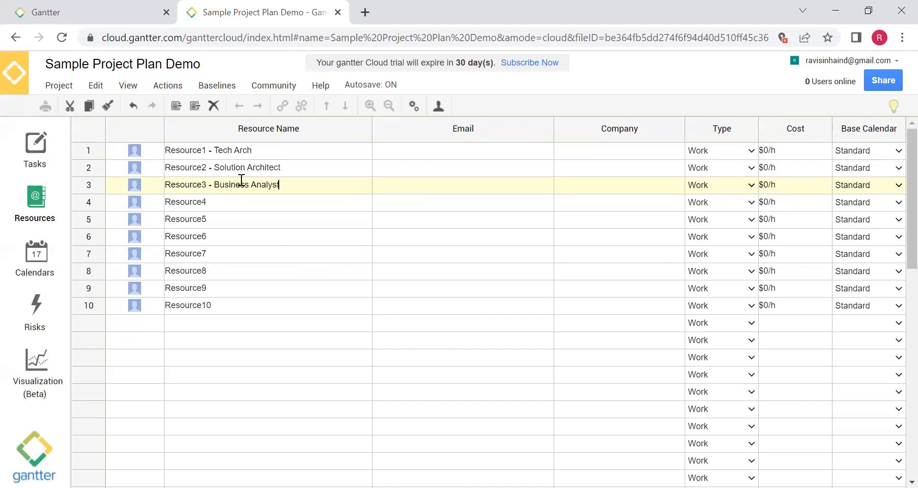
# - Add developer roles to two resource names: Resource4 - Dev1 and Resource5 - Dev2
pyautogui.click(237, 195)
pyautogui.write('- ')
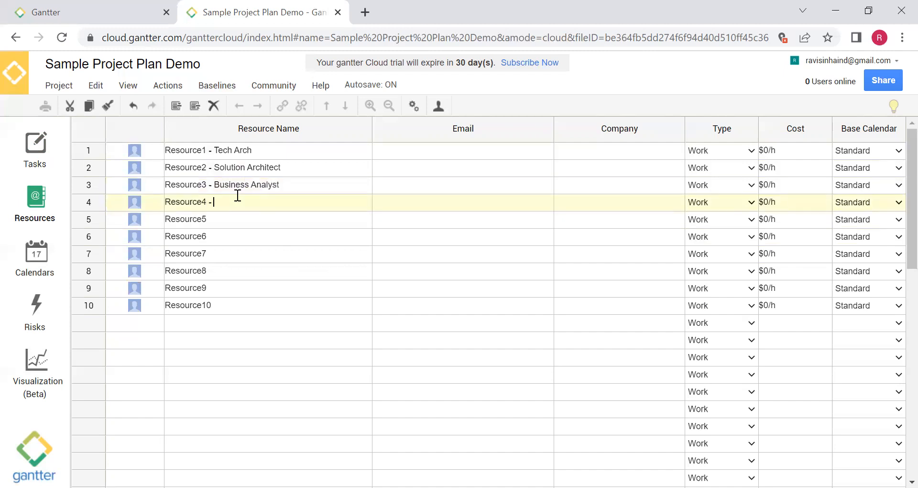
pyautogui.write('Dev1')
pyautogui.click(228, 221)
pyautogui.write('- Dev2')
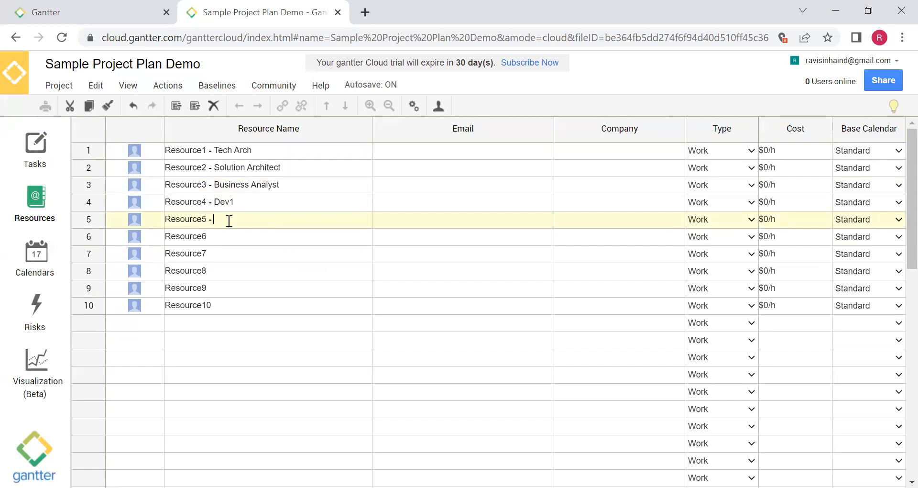
# - Rename the sixth resource as Resource6 - Dev3, matching the capitalisation and spacing of the other developer roles
pyautogui.click(229, 238)
pyautogui.write('- dev3')
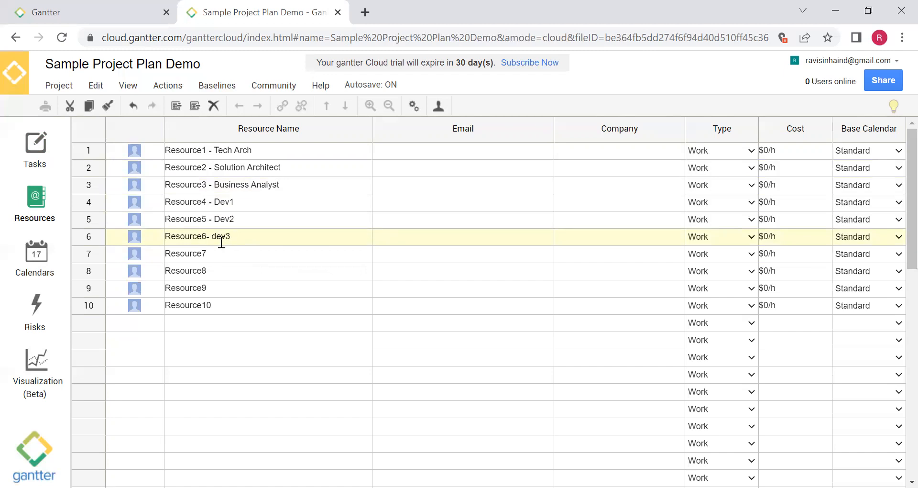
pyautogui.moveTo(220, 237); pyautogui.dragTo(216, 237)
pyautogui.press('Left')
pyautogui.press('BackSpace')
pyautogui.write('D')
pyautogui.click(206, 236)
# - Add tester roles to two resource names: Resource7- QA1 and Resource8 - QA2
pyautogui.click(224, 254)
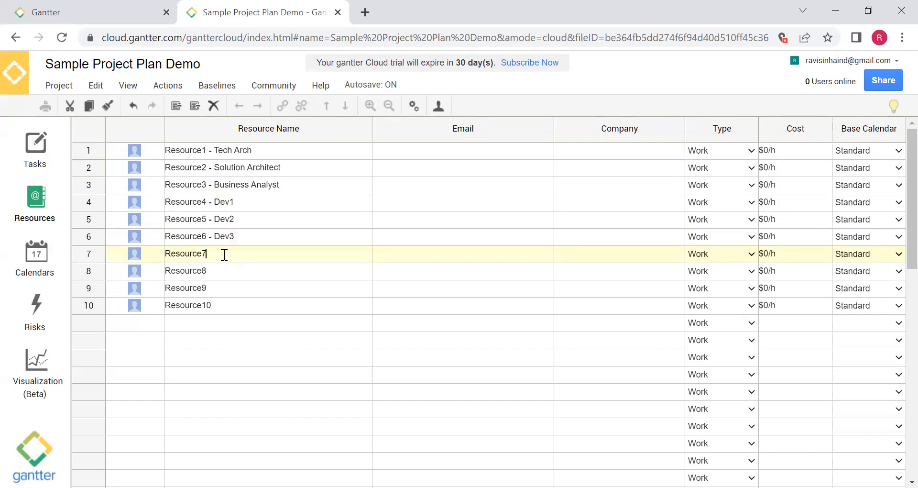
pyautogui.write('- QA1')
pyautogui.click(219, 271)
pyautogui.write('- QA2')
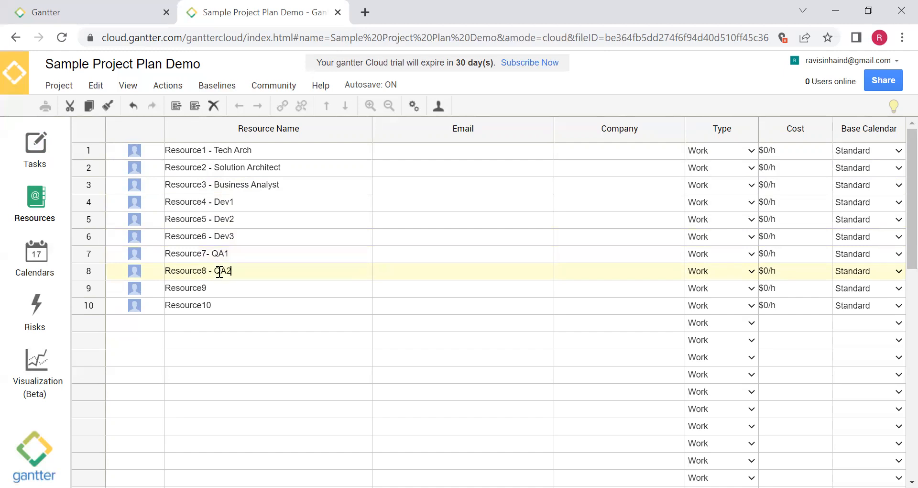
# - Add roles to the last two resource names: Resource9 - Technical Writer and Resource10 - Customer
pyautogui.click(223, 287)
pyautogui.write('-')
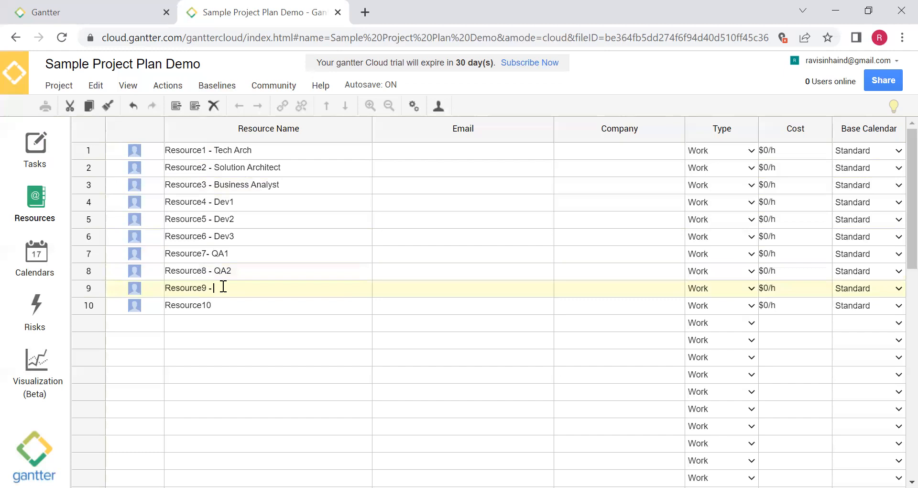
pyautogui.write(' Technical Writer')
pyautogui.click(223, 312)
pyautogui.write('- Customer')
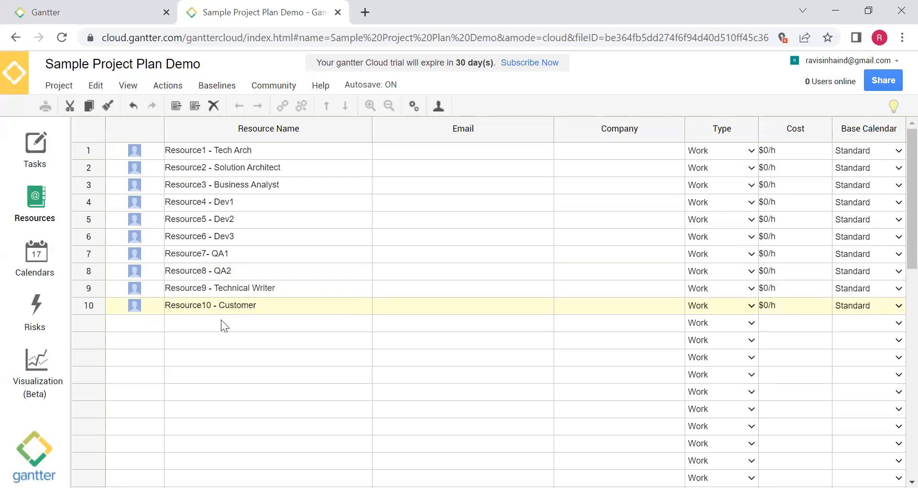
pyautogui.click(222, 324)
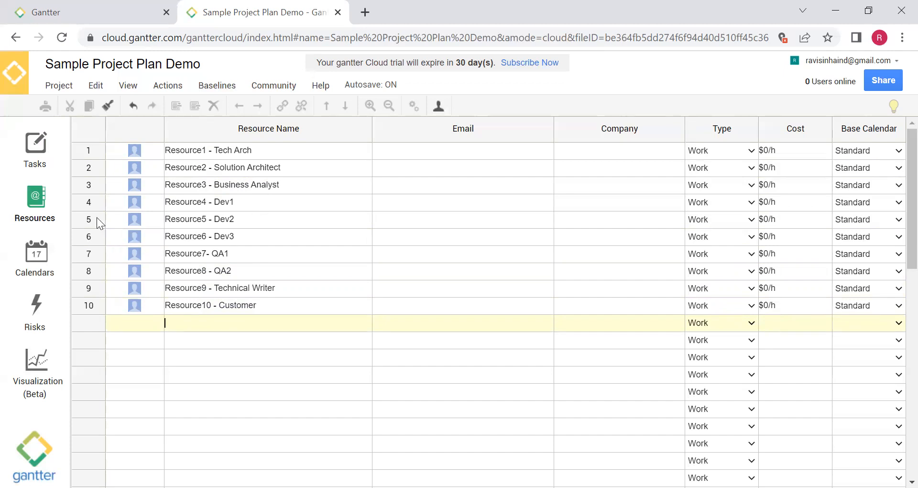
# - Return to the task list and assign Resource3 - Business Analyst to Requirement understanding
pyautogui.click(43, 156)
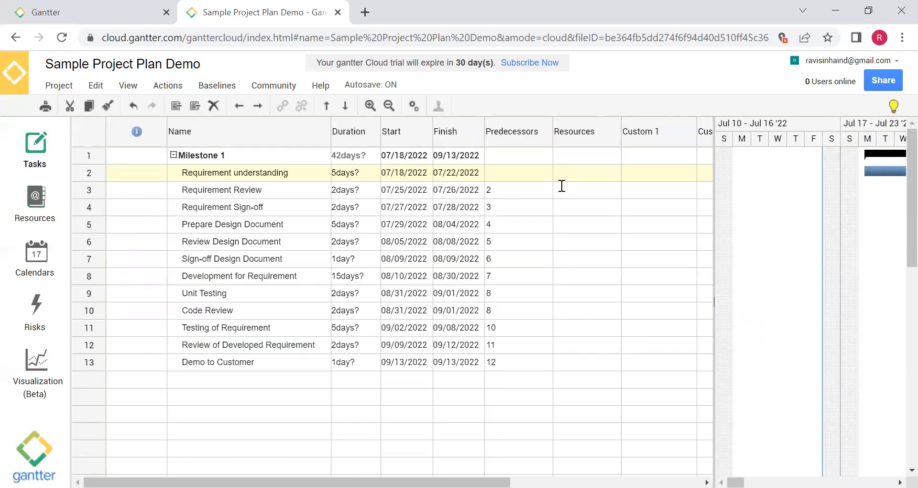
pyautogui.click(568, 172)
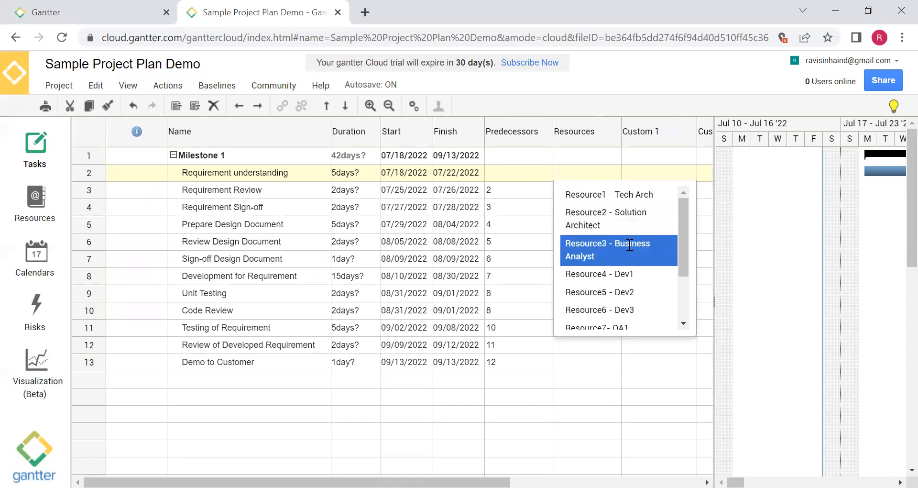
pyautogui.click(629, 245)
pyautogui.click(314, 186)
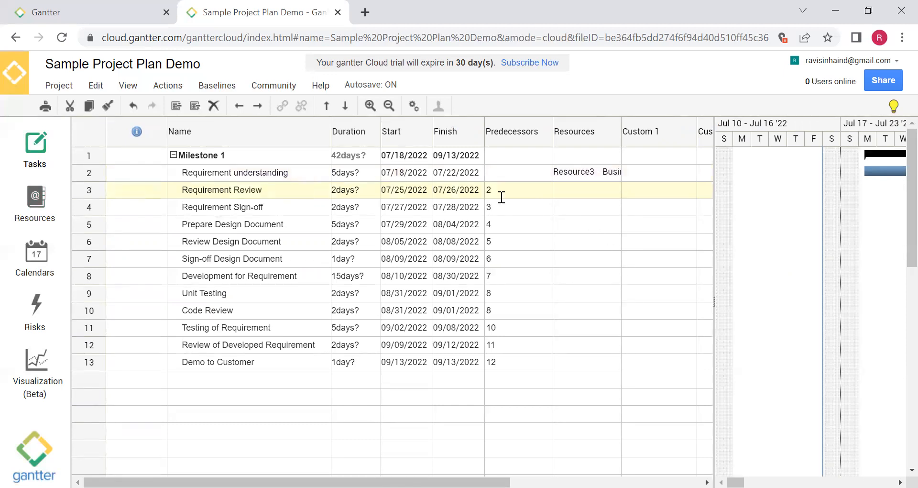
# - Assign Resource1 - Tech Arch to Requirement Review and Resource10 - Customer to Requirement Sign-off
pyautogui.click(588, 191)
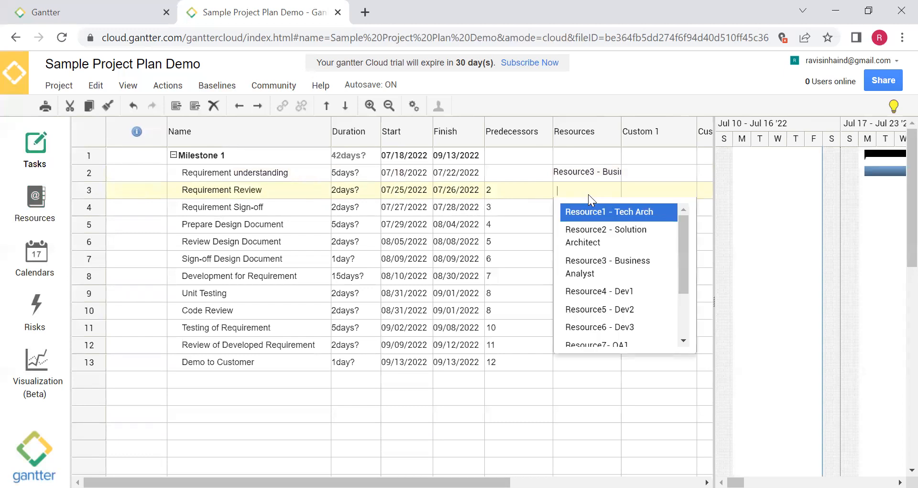
pyautogui.click(591, 169)
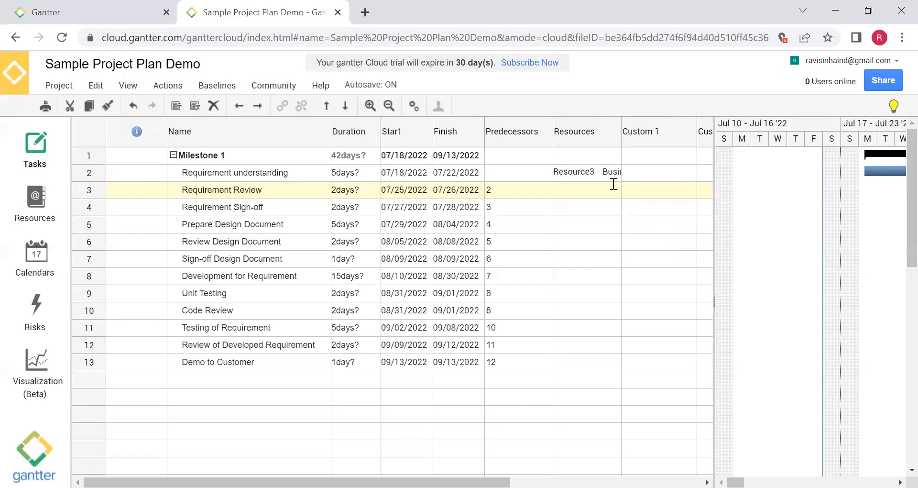
pyautogui.click(605, 186)
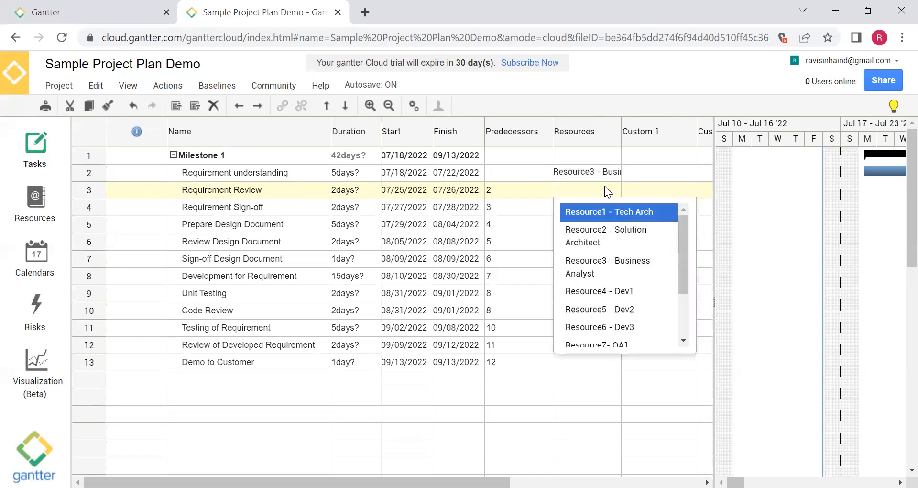
pyautogui.click(601, 221)
pyautogui.click(576, 207)
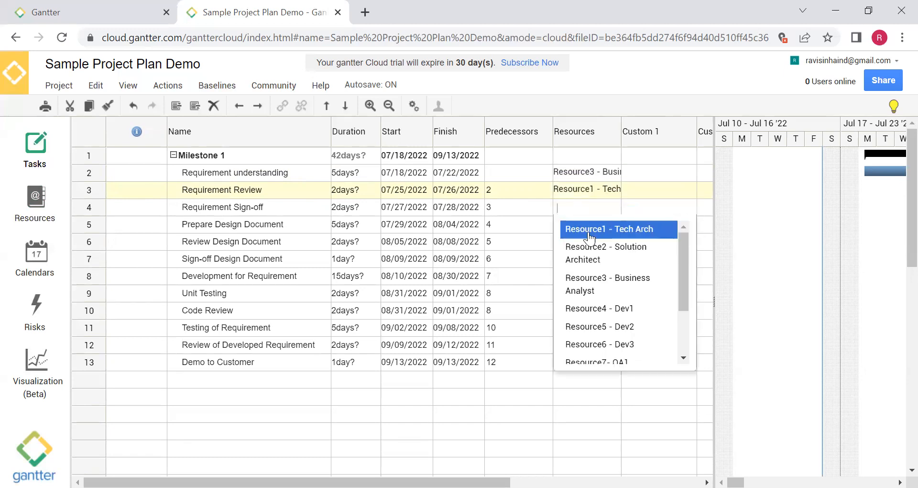
pyautogui.scroll(-2, 643, 314)
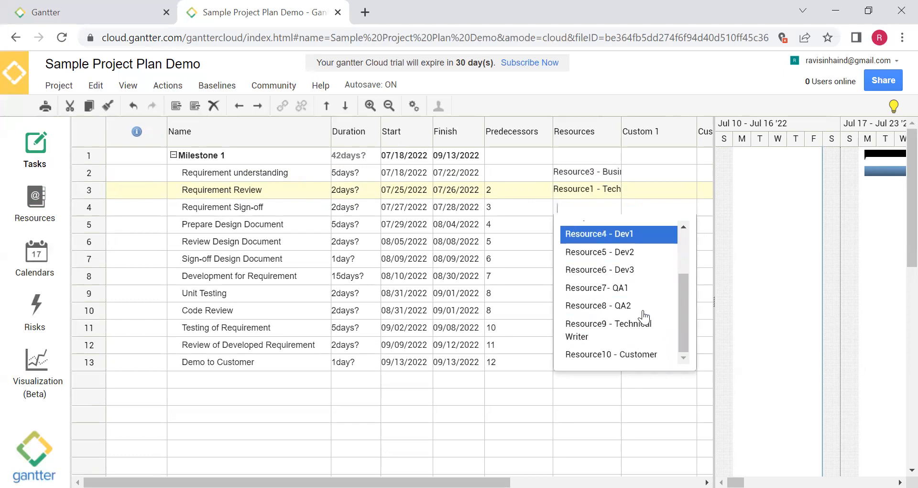
pyautogui.click(615, 353)
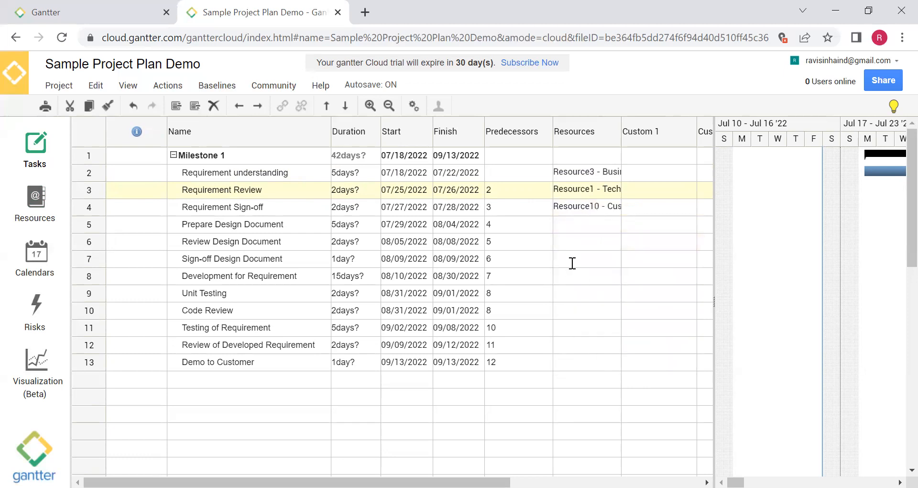
# - Assign Resource1 - Tech Arch to Prepare Design Document and Resource3 - Business Analyst to Review Design Document
pyautogui.click(579, 225)
pyautogui.click(595, 247)
pyautogui.click(578, 241)
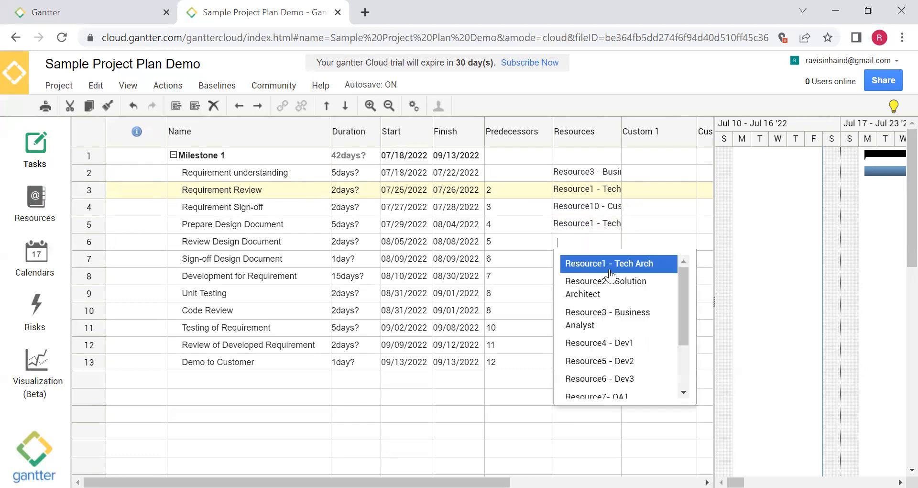
pyautogui.click(646, 321)
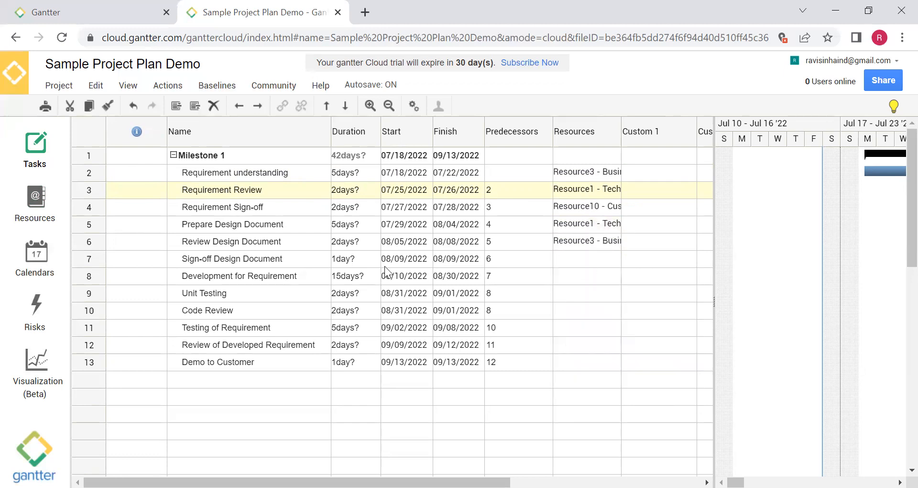
# - Assign Resource10 - Customer to Sign-off Design Document and Resource4 - Dev1 to Development for Requirement
pyautogui.click(568, 256)
pyautogui.scroll(-3, 619, 363)
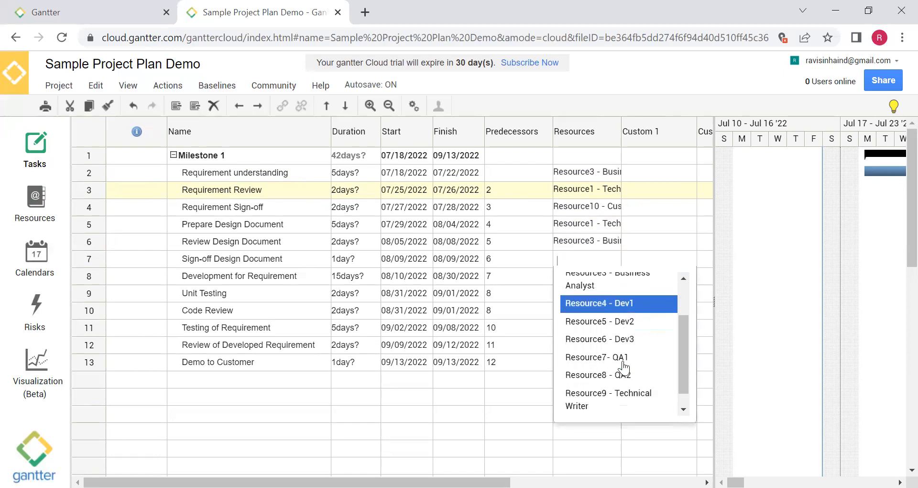
pyautogui.click(615, 411)
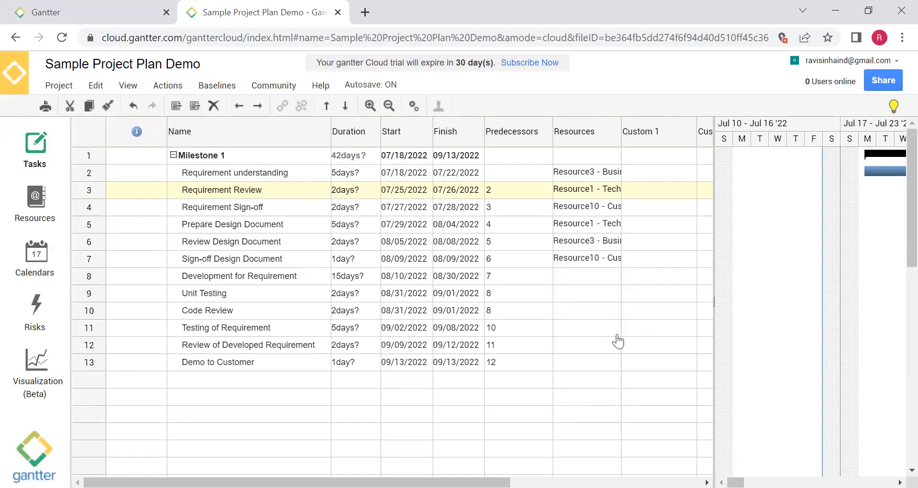
pyautogui.click(588, 276)
pyautogui.click(632, 395)
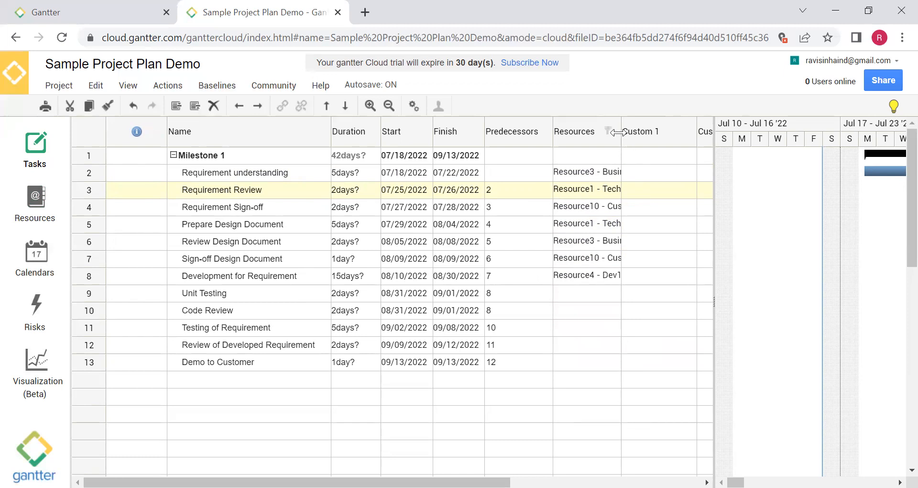
# - Widen the Resources column to fit the full resource names and enlarge the task table beside the Gantt chart
pyautogui.moveTo(621, 134); pyautogui.dragTo(666, 134)
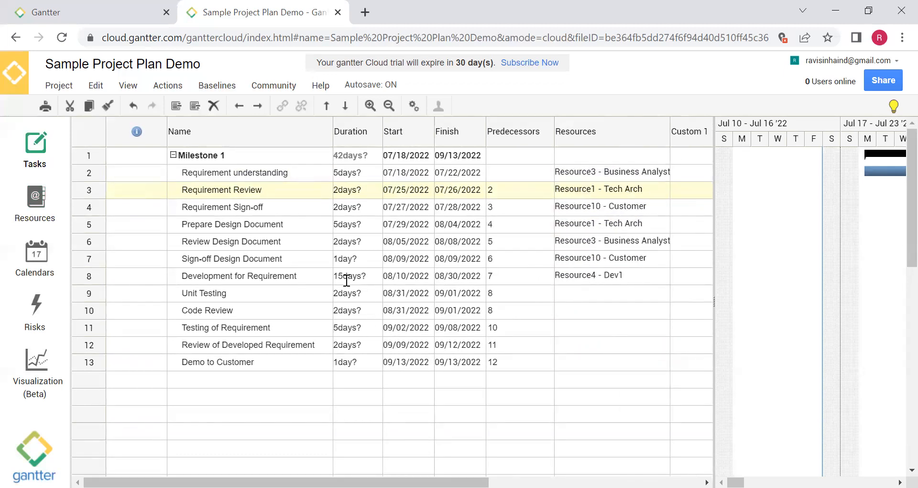
pyautogui.click(617, 277)
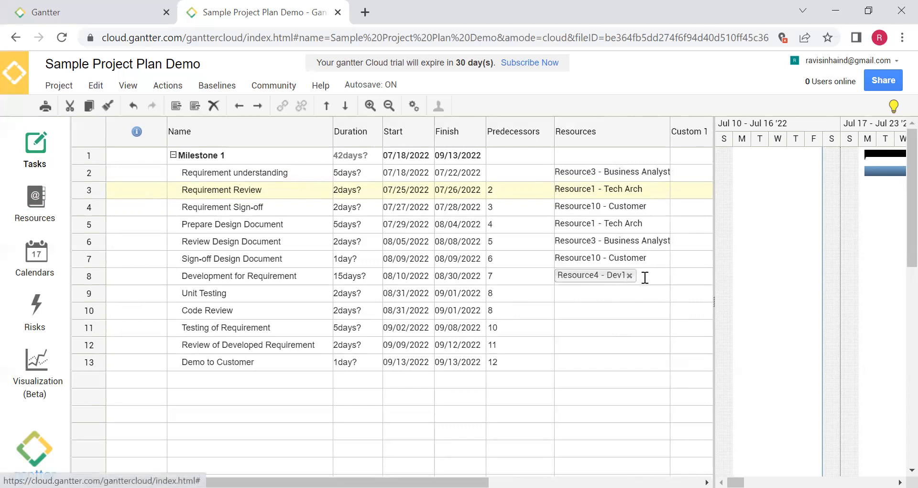
pyautogui.moveTo(716, 138); pyautogui.dragTo(822, 139)
# - Set the duration of Development for Requirement to 45 days
pyautogui.click(342, 278)
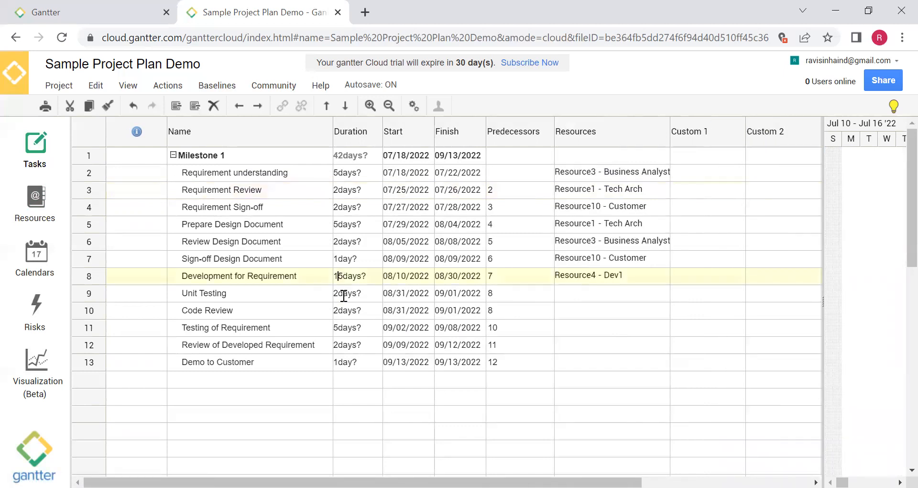
pyautogui.press('BackSpace')
pyautogui.press('BackSpace')
pyautogui.write('45')
# - Assign Resource4 - Dev1 and Resource5 - Dev2 to Development for Requirement
pyautogui.click(630, 275)
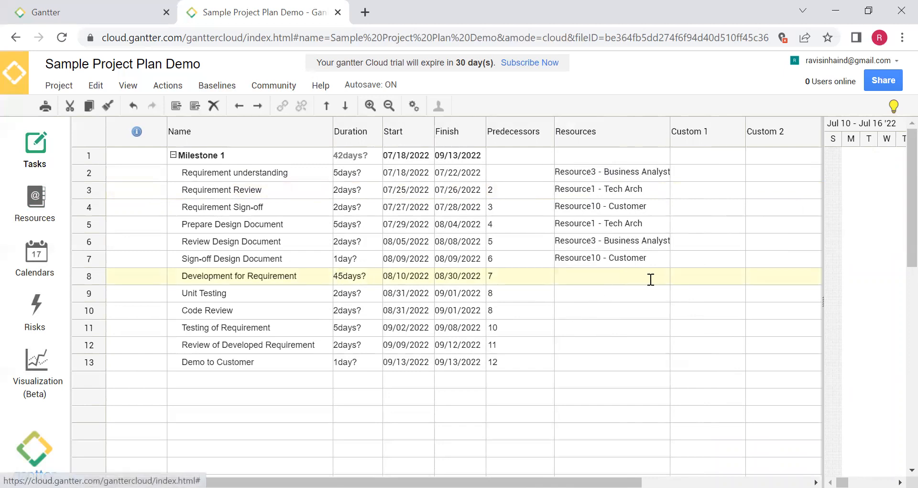
pyautogui.click(601, 277)
pyautogui.write('re')
pyautogui.click(614, 381)
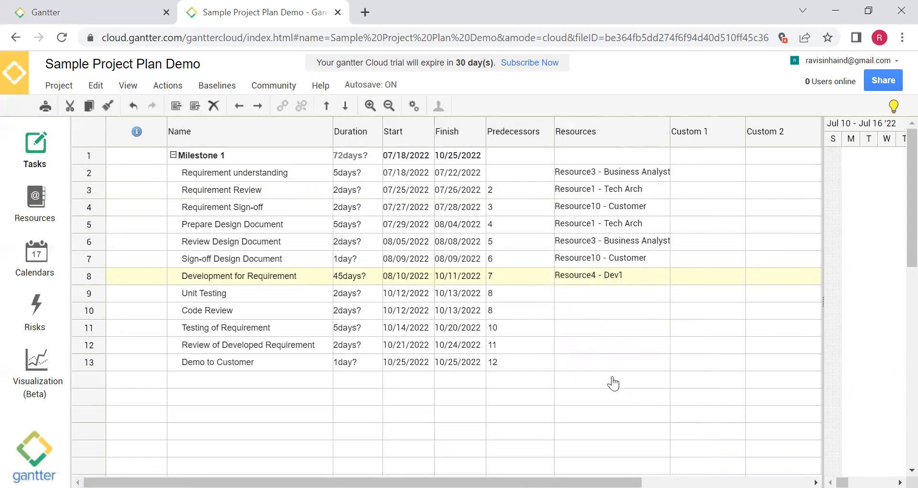
pyautogui.click(645, 280)
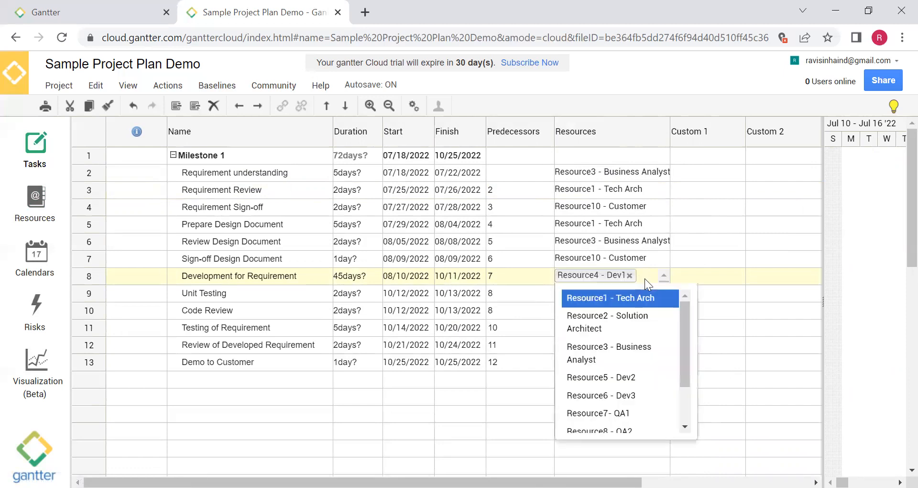
pyautogui.click(647, 378)
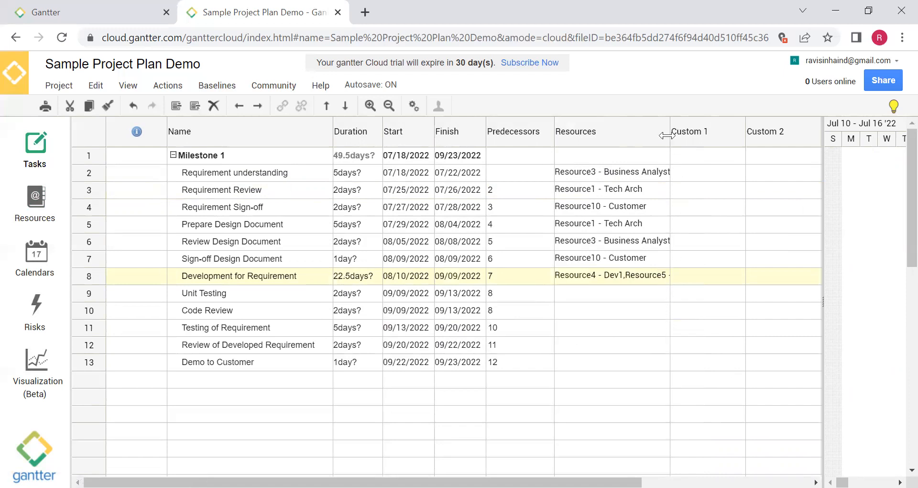
# - Widen the Resources column and add Resource6 - Dev3 to Development for Requirement
pyautogui.moveTo(667, 130); pyautogui.dragTo(760, 130)
pyautogui.click(712, 277)
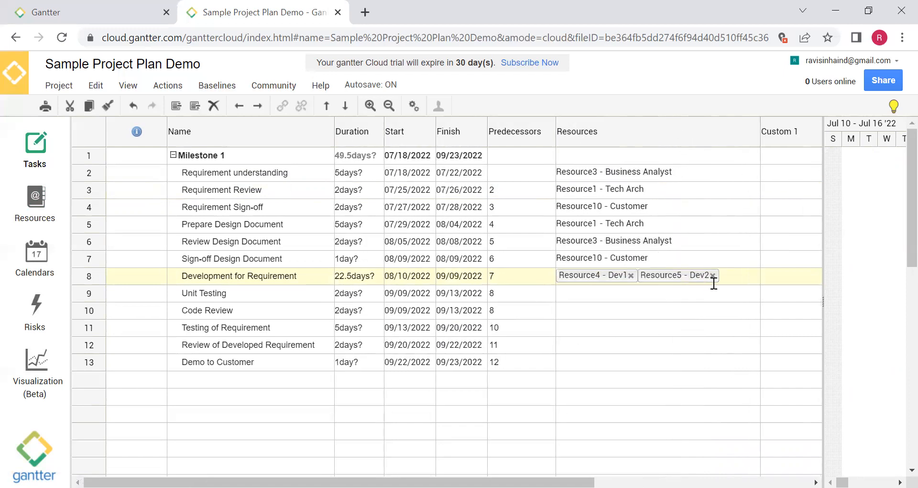
pyautogui.click(728, 277)
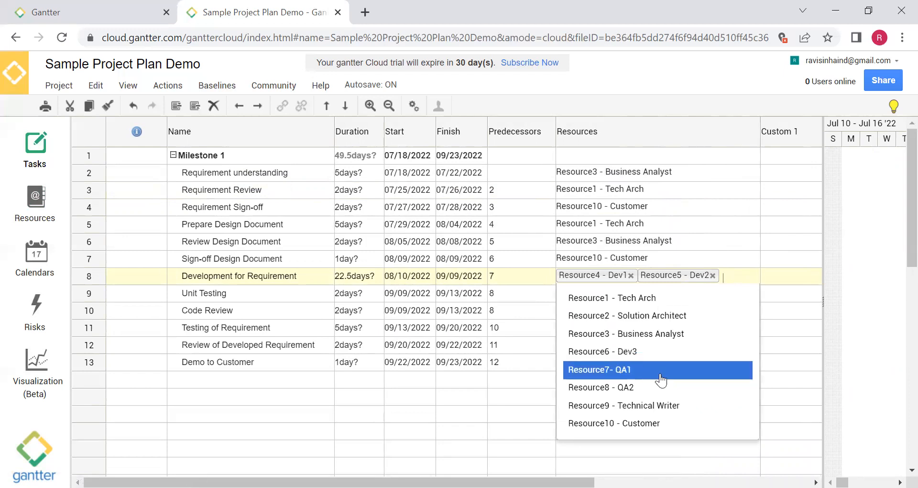
pyautogui.click(645, 352)
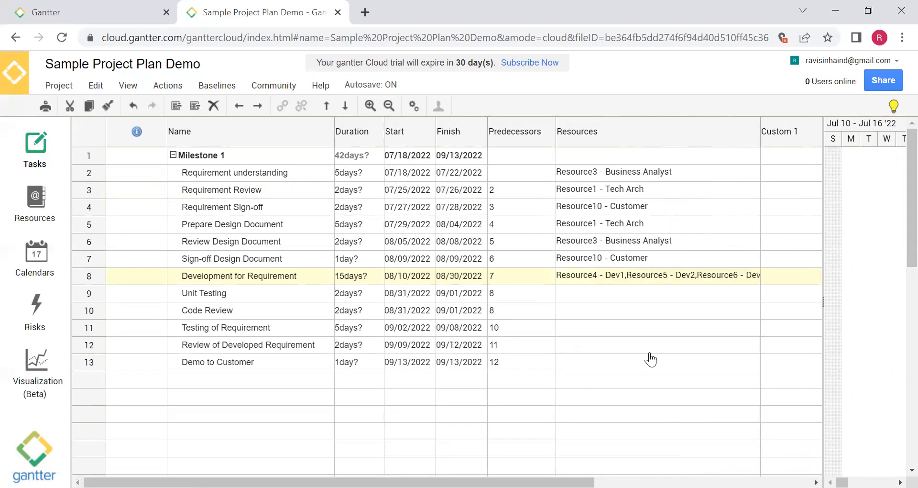
# - Assign Resource4 - Dev1 to Unit Testing and Resource1 - Tech Arch to Code Review
pyautogui.click(583, 293)
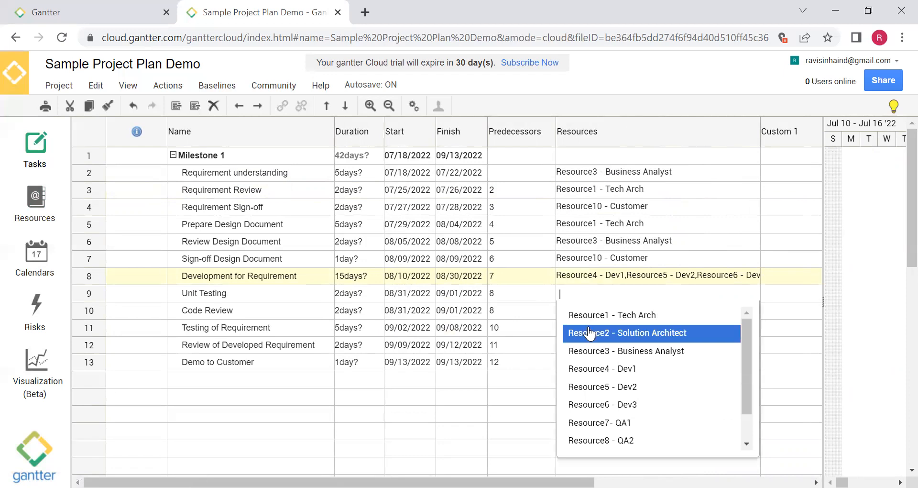
pyautogui.click(594, 368)
pyautogui.click(595, 312)
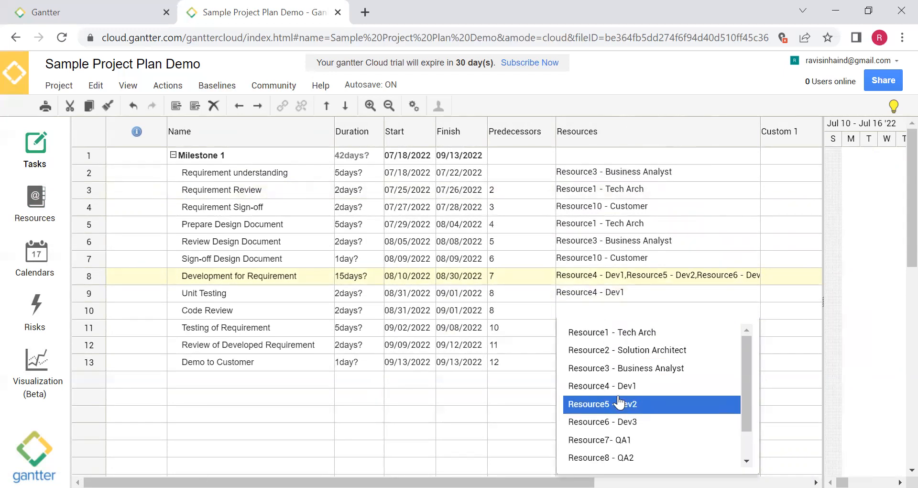
pyautogui.click(609, 333)
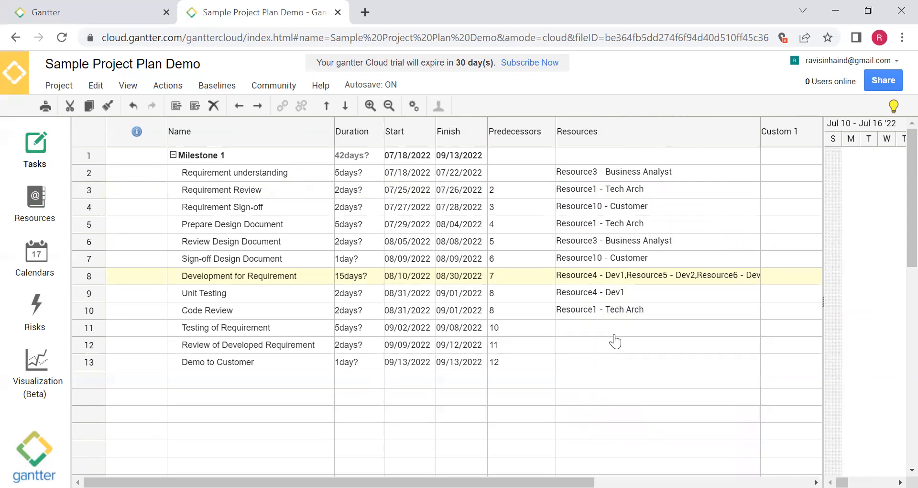
# - Assign Resource7- QA1 and Resource8 - QA2 to Testing of Requirement
pyautogui.click(591, 327)
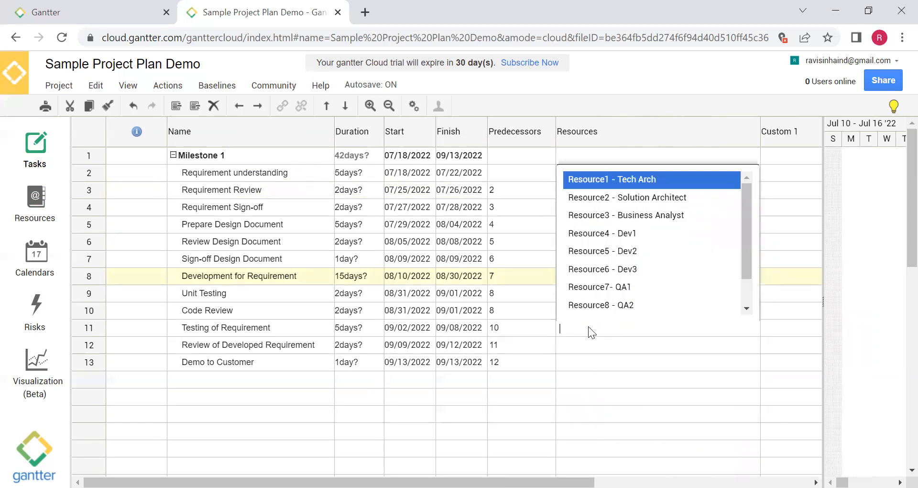
pyautogui.click(623, 287)
pyautogui.click(652, 331)
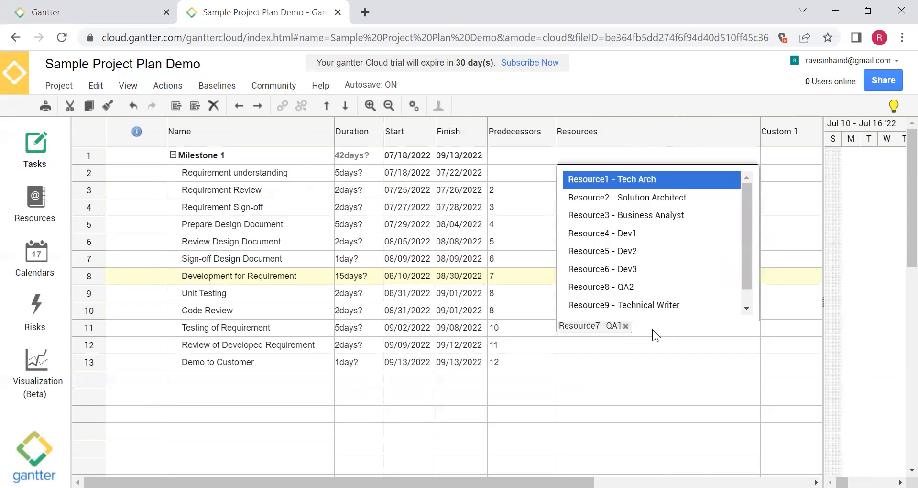
pyautogui.click(640, 286)
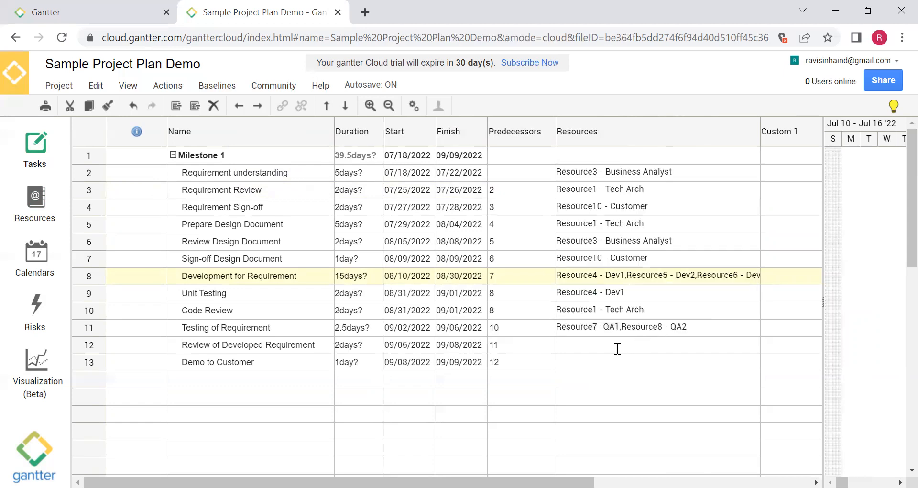
# - Assign Resource3 - Business Analyst to Review of Developed Requirement and Resource10 - Customer to Demo to Customer
pyautogui.click(617, 348)
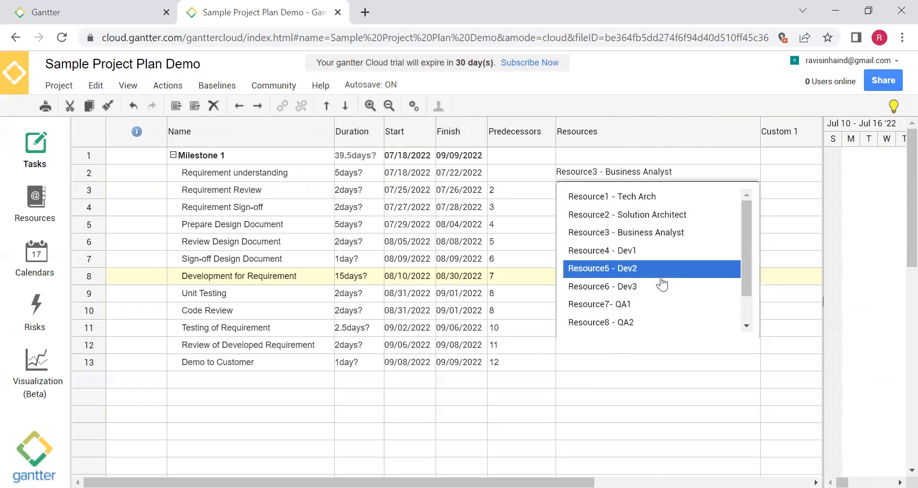
pyautogui.click(616, 233)
pyautogui.click(575, 359)
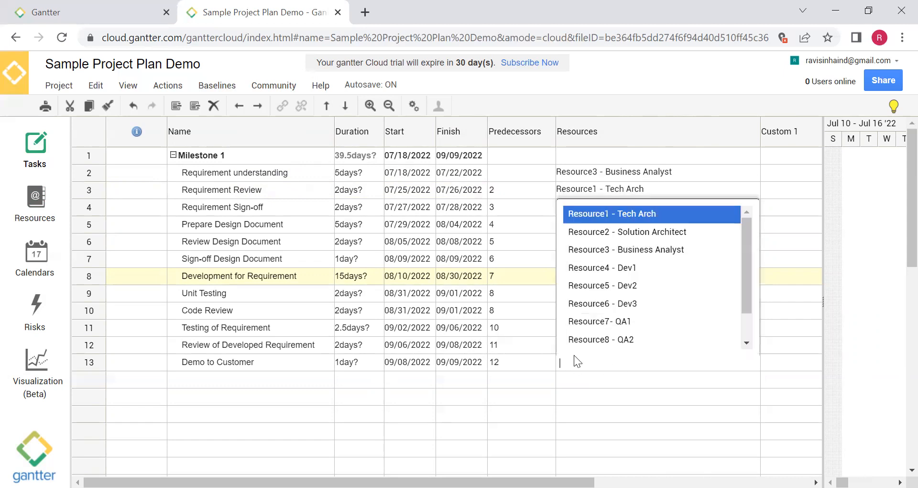
pyautogui.scroll(-1, 673, 292)
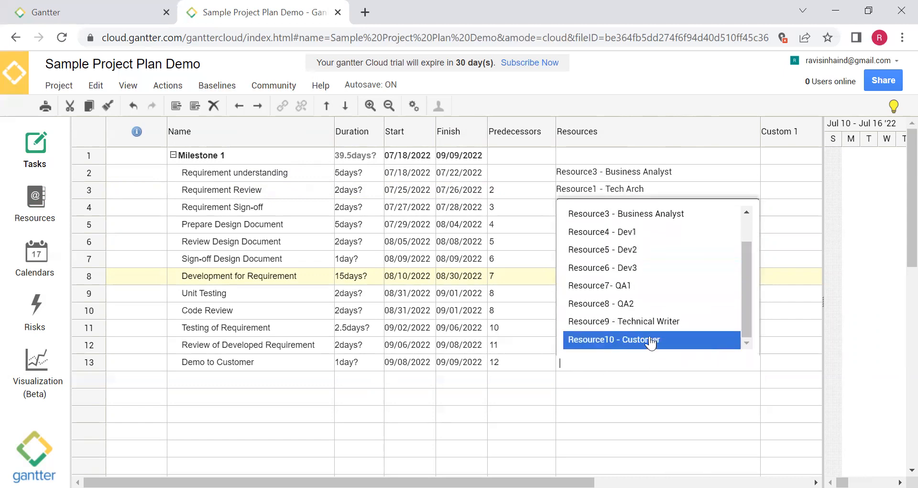
pyautogui.click(651, 339)
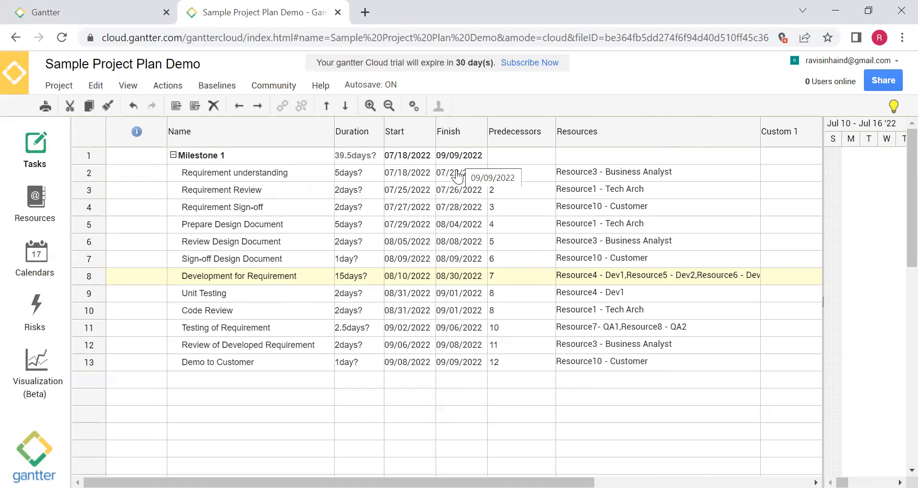
# - Make July 27, 2022 a non-working day in the Standard calendar by clearing its working time, and save
pyautogui.click(47, 262)
pyautogui.doubleClick(135, 149)
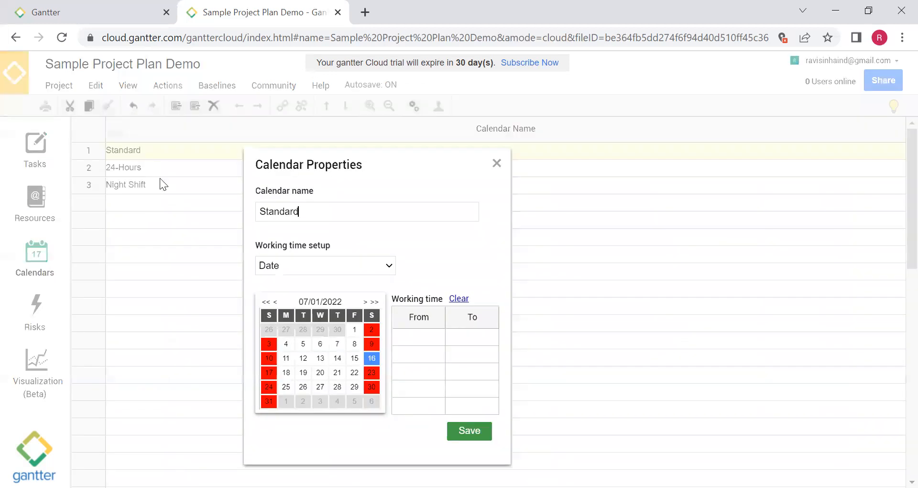
pyautogui.click(321, 390)
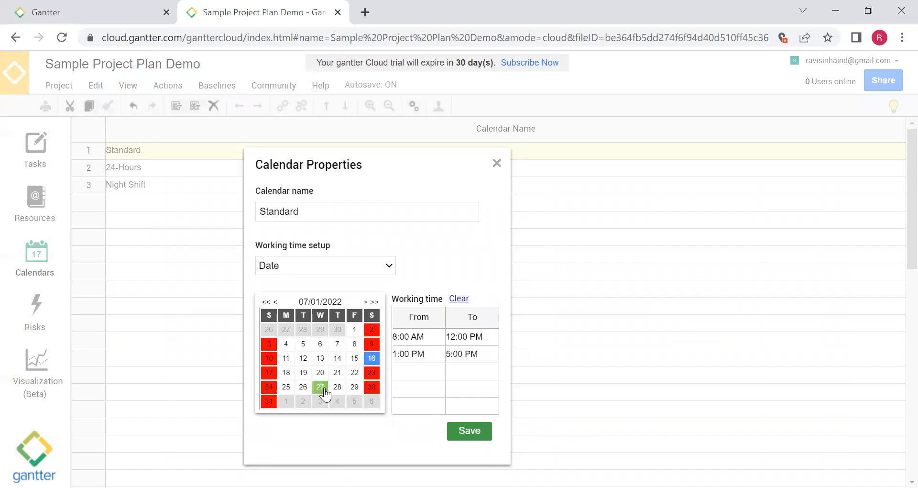
pyautogui.click(463, 299)
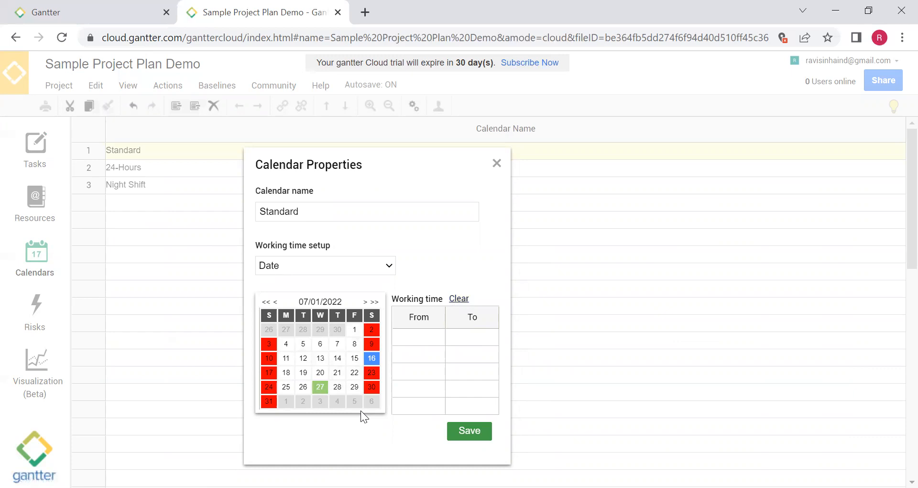
pyautogui.click(467, 430)
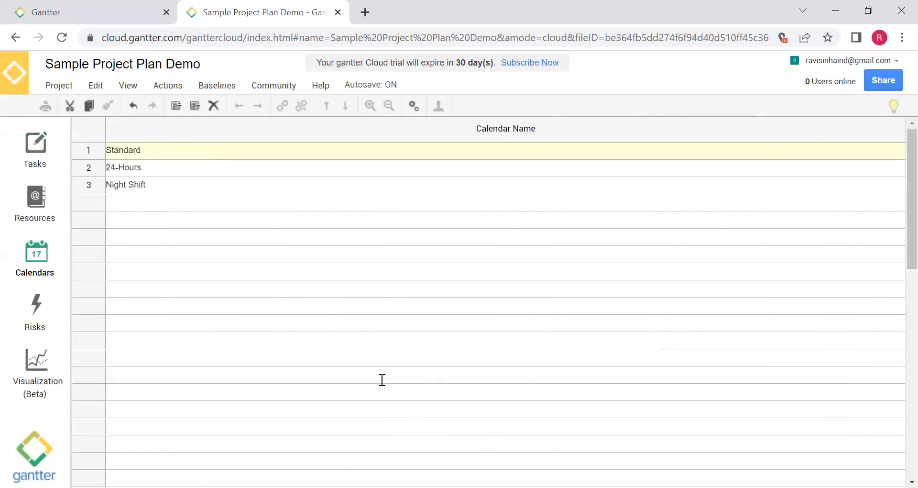
# - Clear the working time of August 15 and 16, 2022 in the Standard calendar and save the calendar
pyautogui.doubleClick(128, 152)
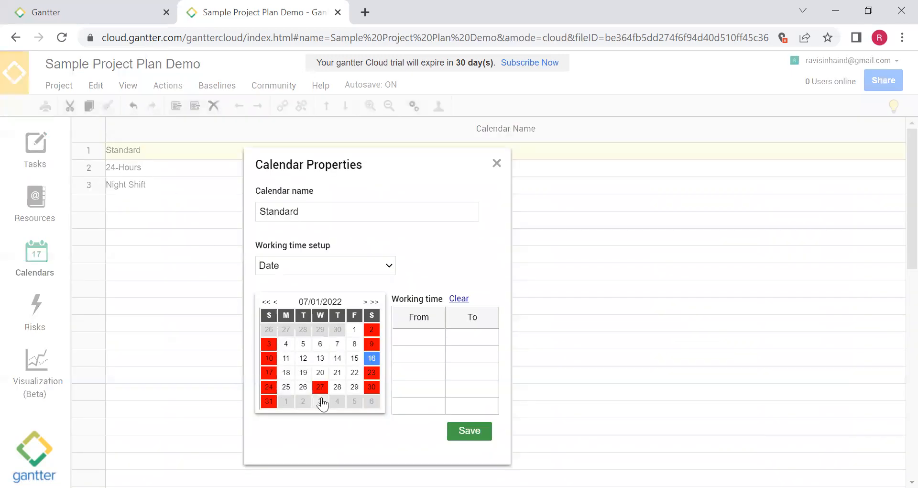
pyautogui.click(374, 302)
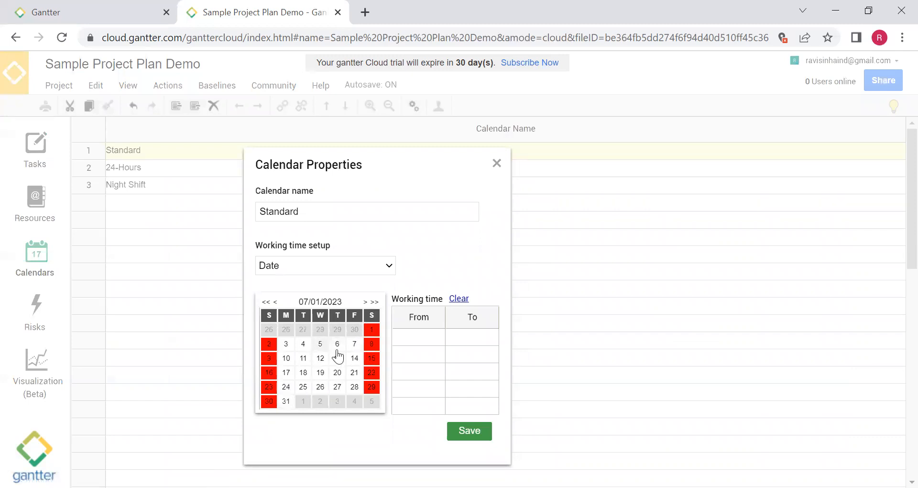
pyautogui.click(276, 302)
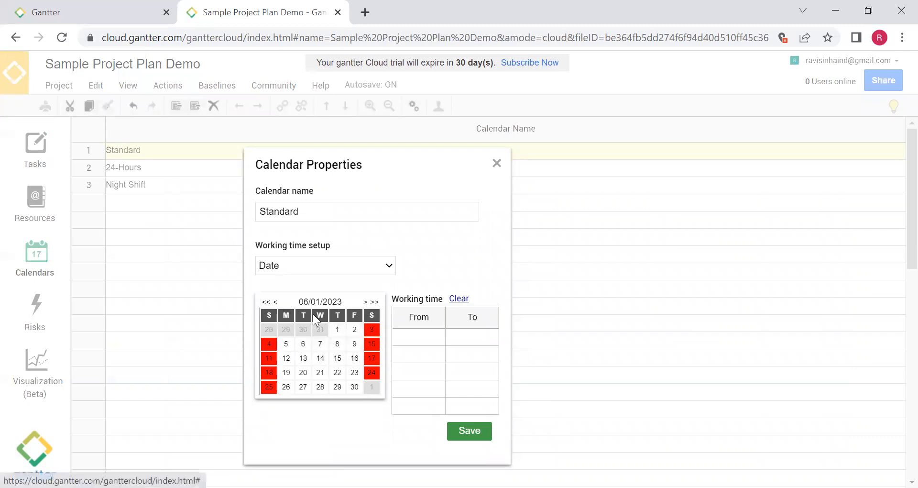
pyautogui.click(266, 302)
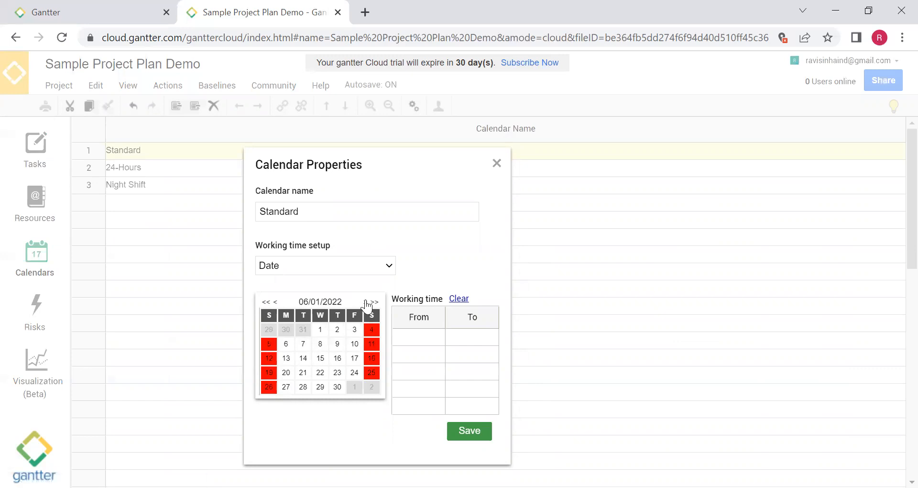
pyautogui.click(367, 302)
pyautogui.click(366, 302)
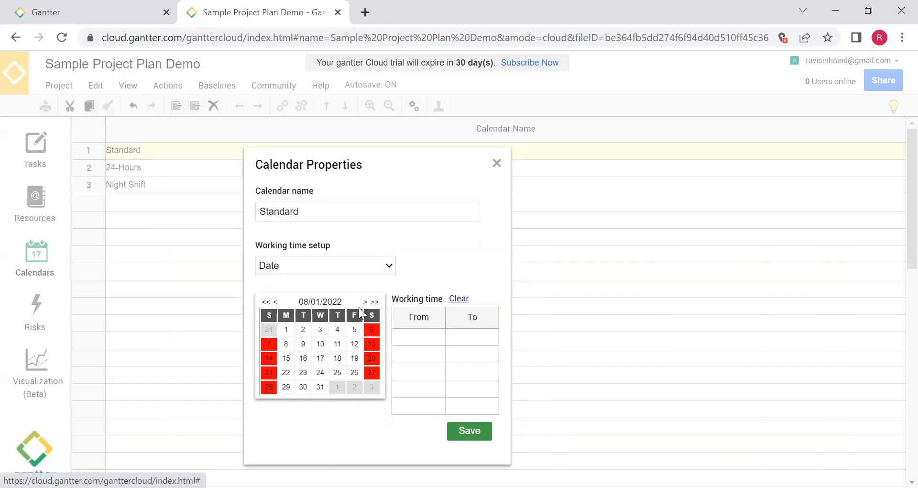
pyautogui.click(293, 361)
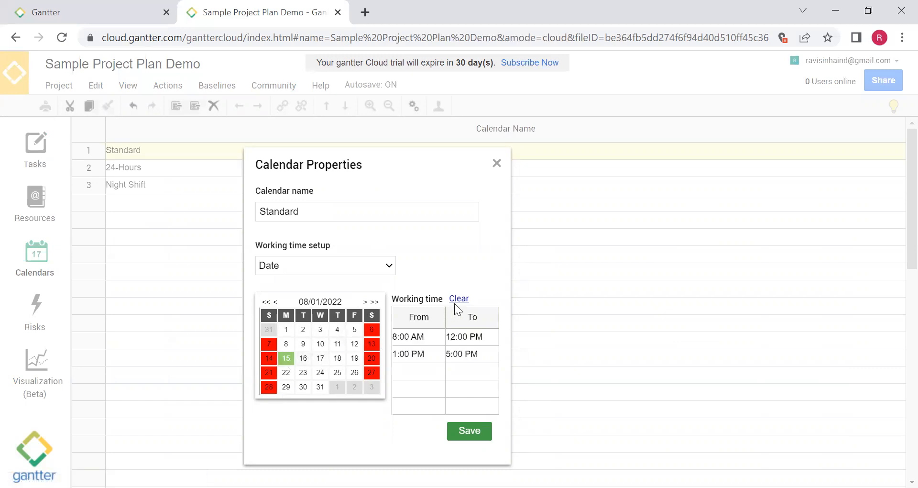
pyautogui.click(458, 299)
pyautogui.click(304, 358)
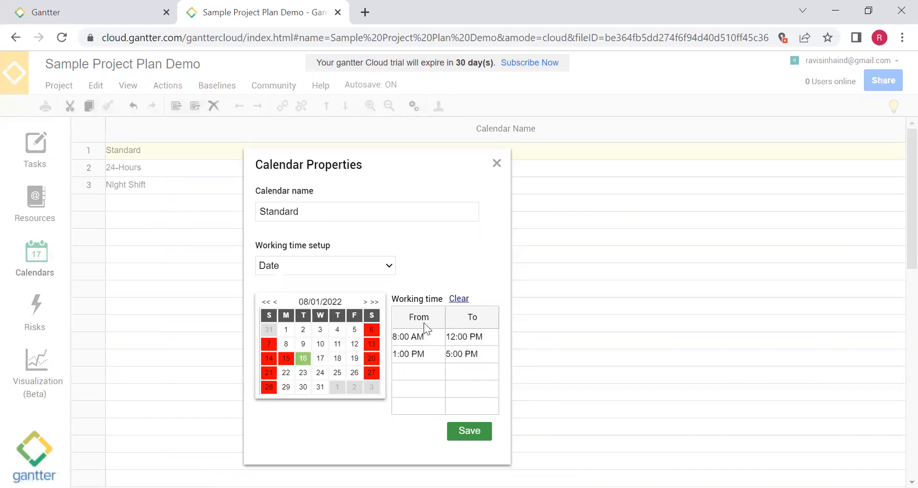
pyautogui.click(459, 300)
pyautogui.click(469, 431)
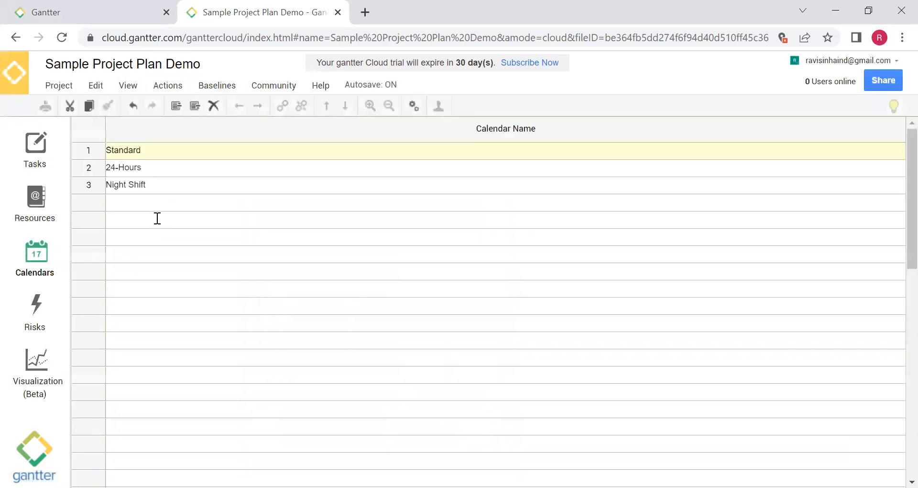
# - Enlarge the Gantt chart beside the task list and set Requirement understanding's Gantt bar color to orange
pyautogui.click(36, 150)
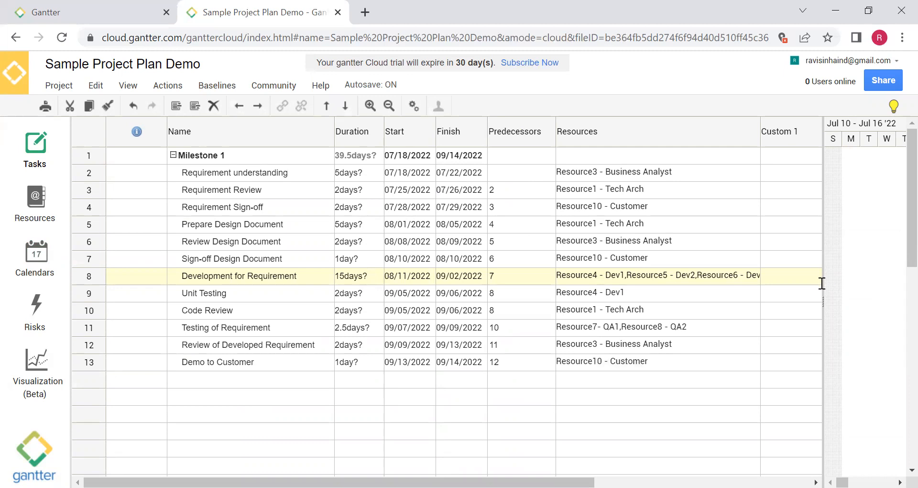
pyautogui.moveTo(823, 287); pyautogui.dragTo(747, 301)
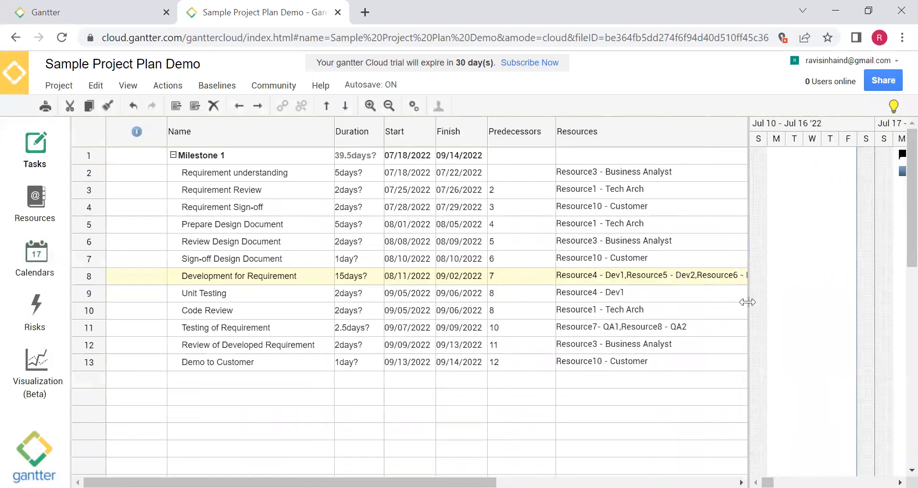
pyautogui.doubleClick(255, 177)
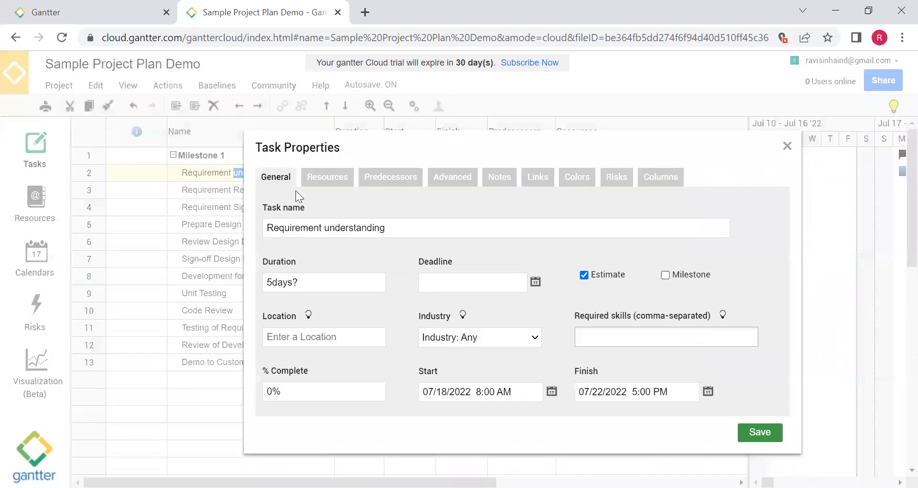
pyautogui.click(558, 173)
pyautogui.click(366, 225)
pyautogui.click(407, 266)
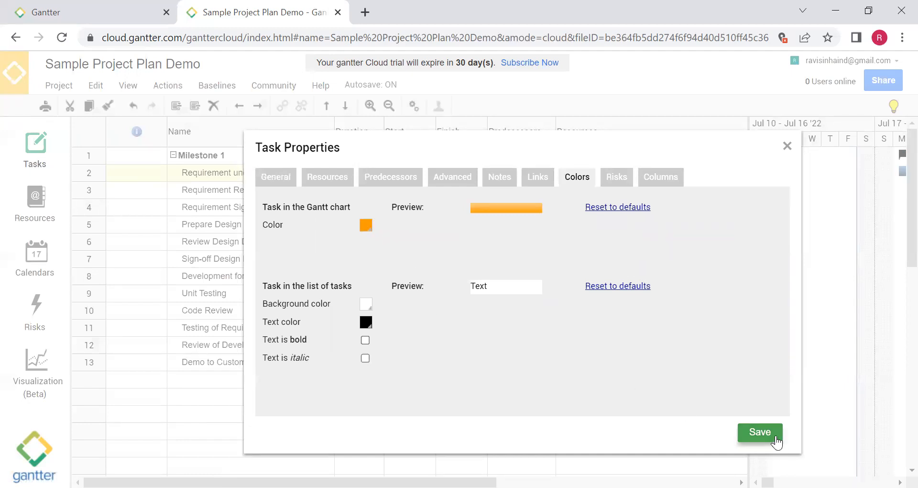
pyautogui.click(775, 437)
# - Set the Gantt bar color of the Requirement Review task to magenta and save the task
pyautogui.doubleClick(262, 190)
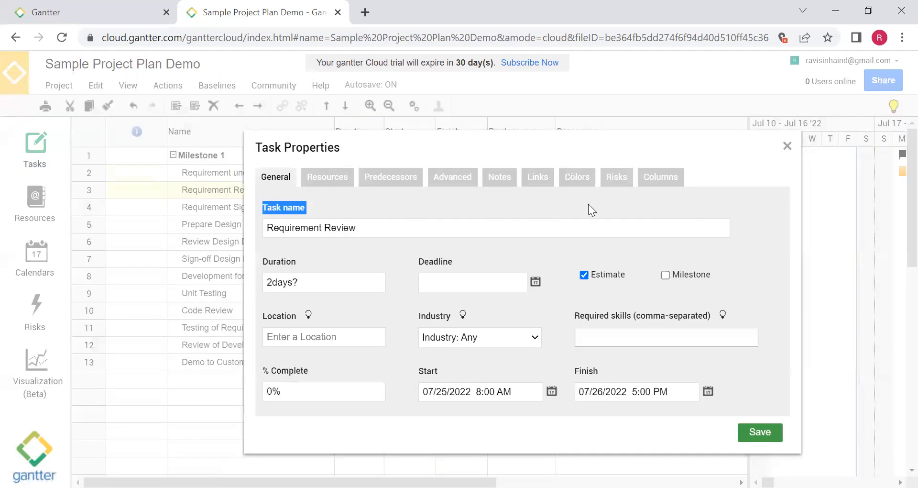
pyautogui.click(577, 176)
pyautogui.click(366, 224)
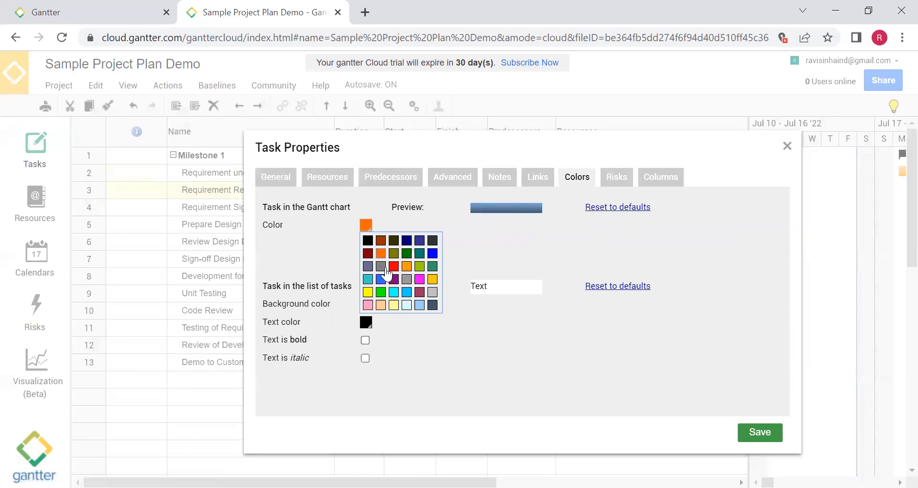
pyautogui.click(393, 265)
pyautogui.click(366, 224)
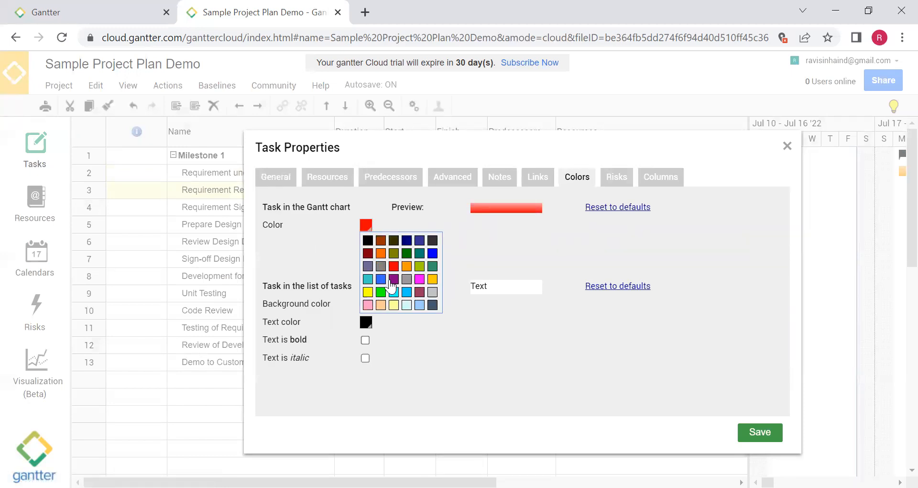
pyautogui.click(393, 287)
pyautogui.click(759, 432)
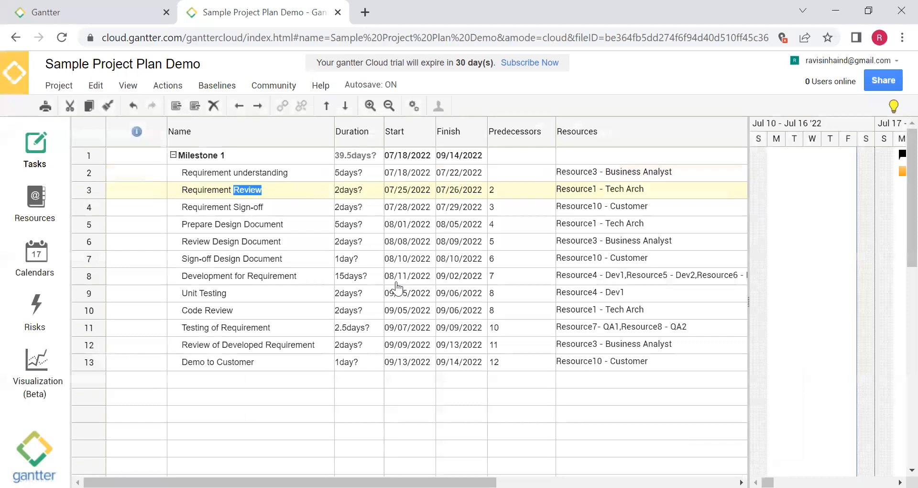
# - Set Requirement Sign-off's Gantt bar color to yellow-green and widen the Gantt chart to inspect the colored bars
pyautogui.doubleClick(272, 208)
pyautogui.click(574, 177)
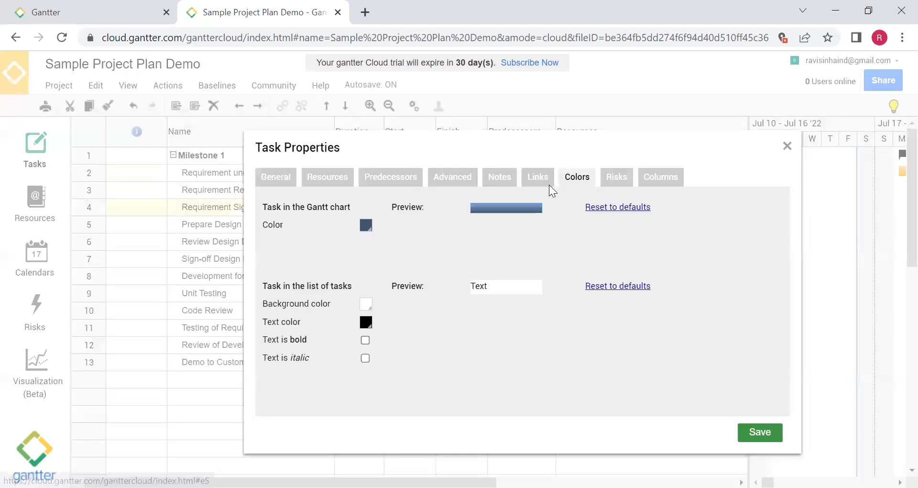
pyautogui.click(366, 224)
pyautogui.click(419, 265)
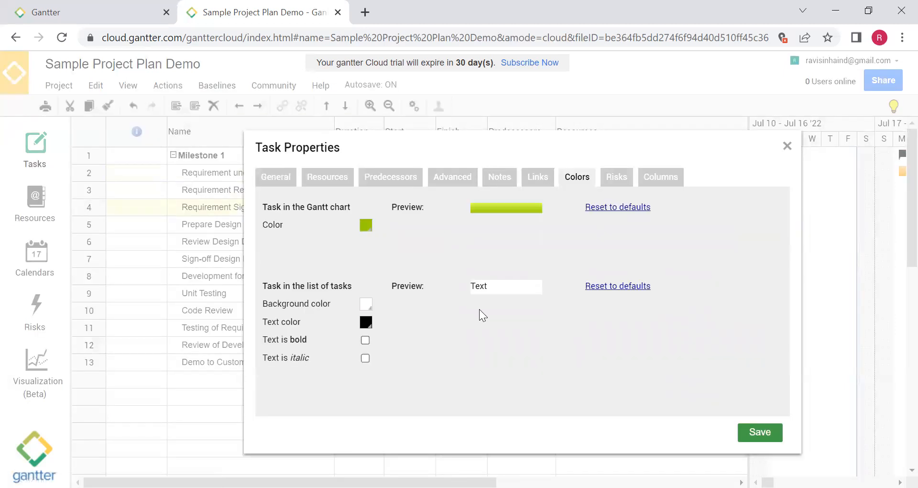
pyautogui.click(759, 431)
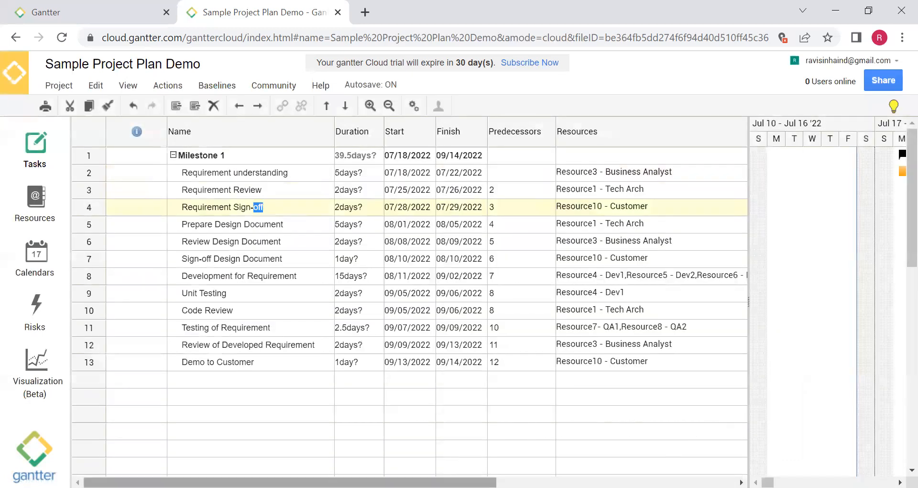
pyautogui.moveTo(747, 308); pyautogui.dragTo(242, 306)
pyautogui.moveTo(443, 169)
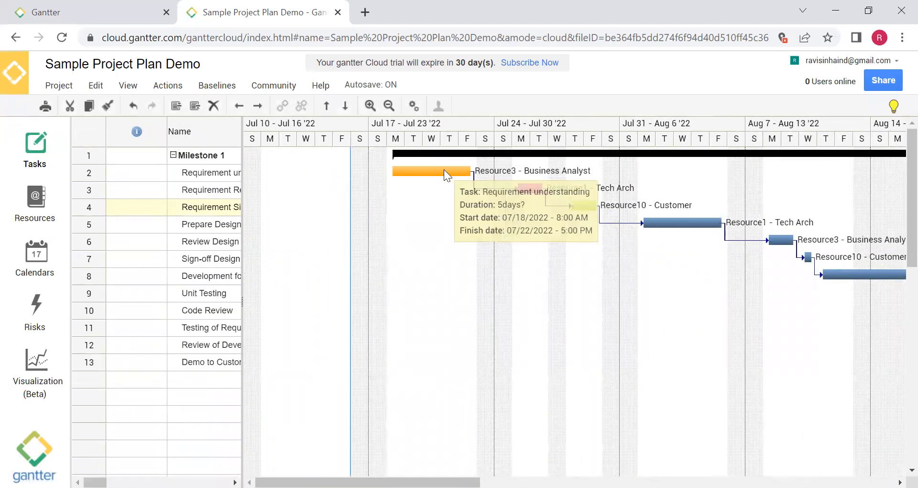
pyautogui.moveTo(538, 188)
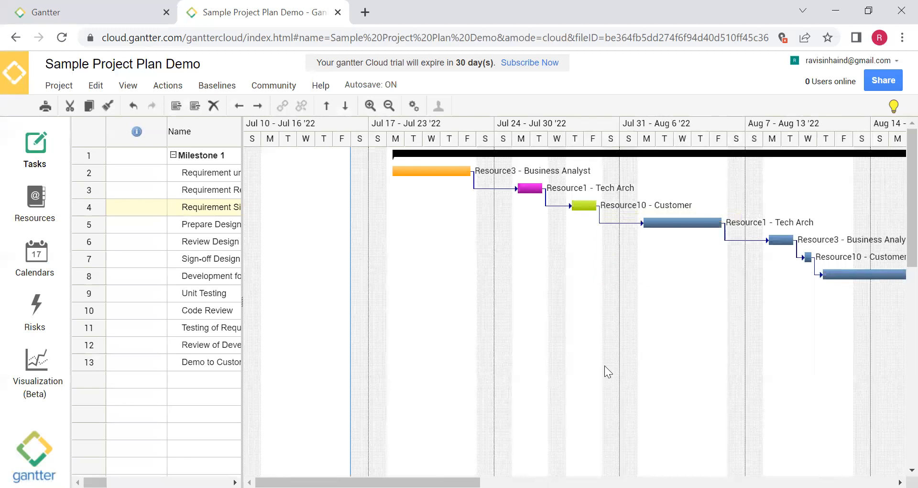
pyautogui.moveTo(377, 482)
pyautogui.mouseDown()
pyautogui.moveTo(686, 482)
pyautogui.moveTo(377, 482)
pyautogui.mouseUp()
# - Mark Requirement understanding as 100% complete, save it, and bring up its progress in the Gantt chart
pyautogui.moveTo(242, 247); pyautogui.dragTo(782, 272)
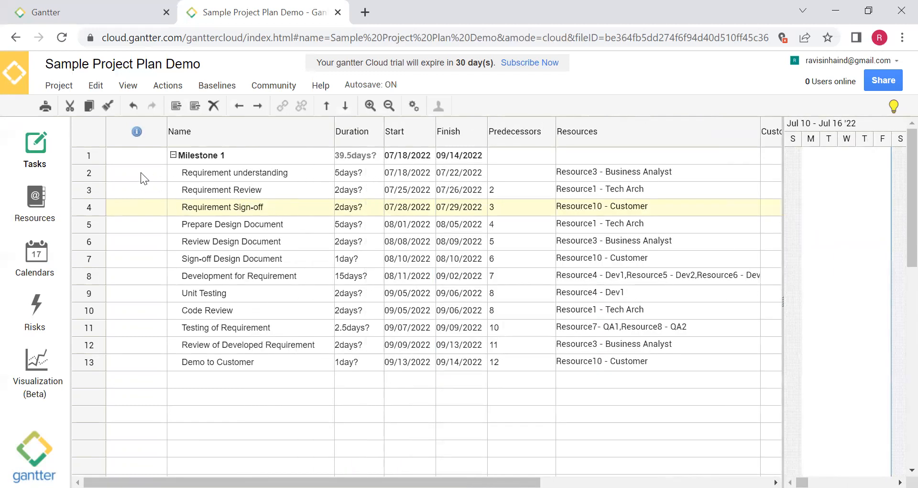
pyautogui.doubleClick(194, 173)
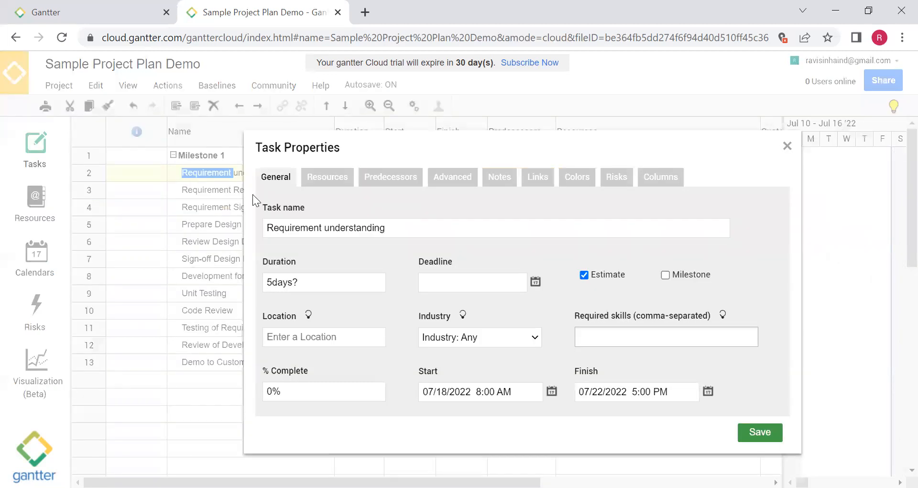
pyautogui.click(267, 391)
pyautogui.write('10')
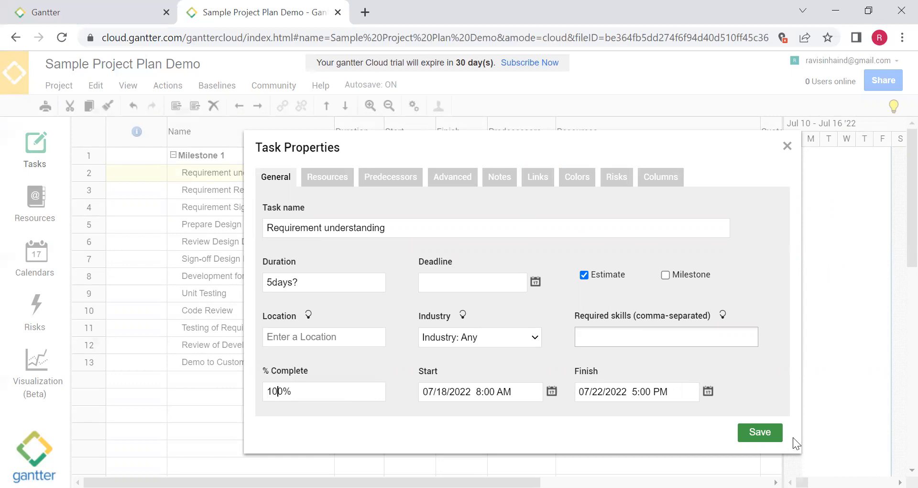
pyautogui.click(759, 432)
pyautogui.moveTo(108, 174)
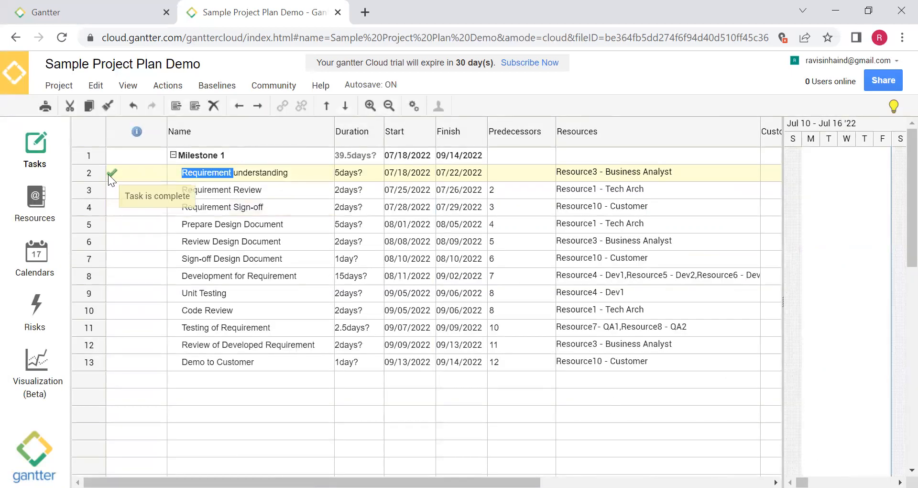
pyautogui.moveTo(781, 341); pyautogui.dragTo(90, 321)
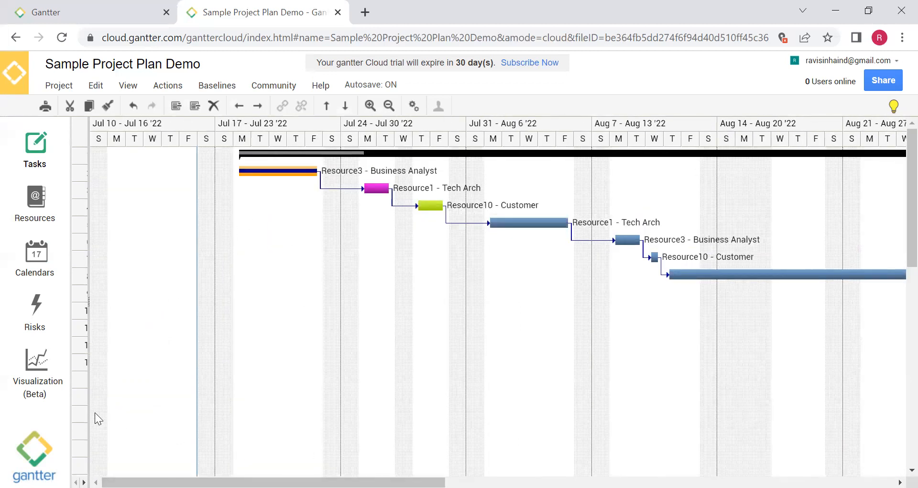
# - Set the completion of the Requirement Review task to 50% and save the task
pyautogui.moveTo(89, 419); pyautogui.dragTo(727, 430)
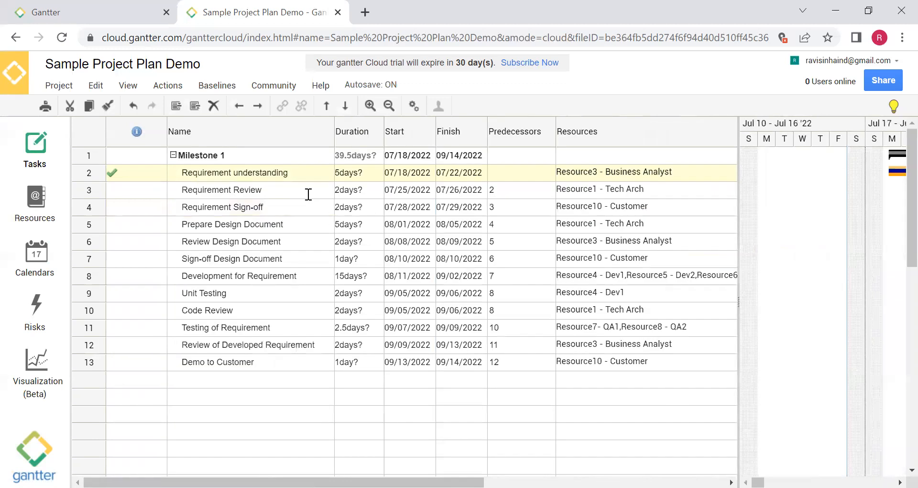
pyautogui.doubleClick(263, 190)
pyautogui.click(263, 397)
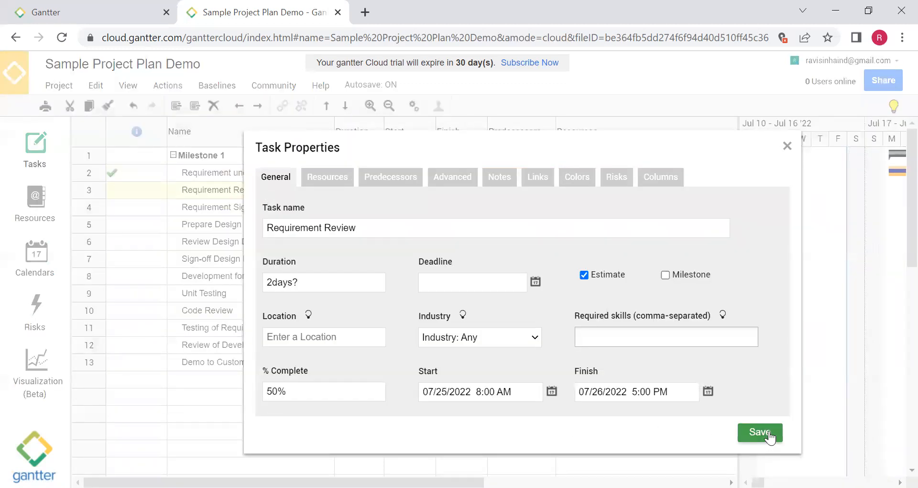
pyautogui.click(768, 436)
# - Set Prepare Design Document to 60% complete, save it, and check the progress bars in the Gantt chart
pyautogui.doubleClick(227, 225)
pyautogui.click(269, 390)
pyautogui.write('6')
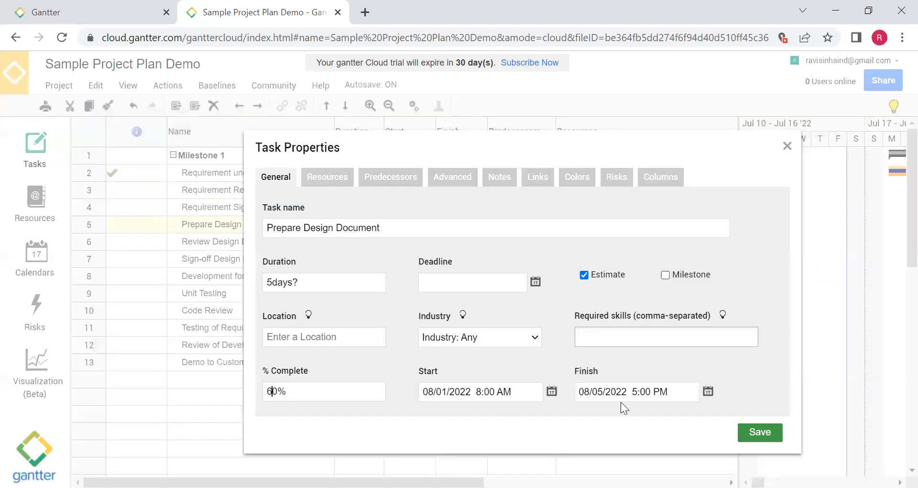
pyautogui.click(760, 432)
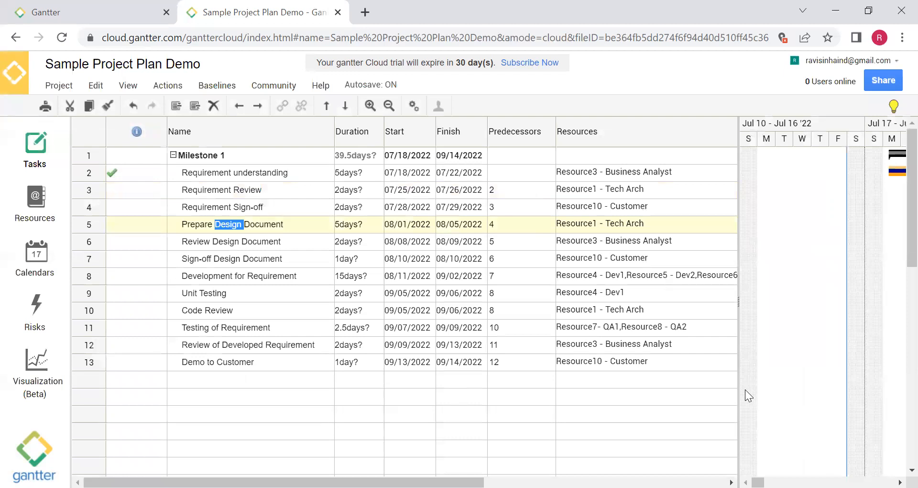
pyautogui.moveTo(736, 403); pyautogui.dragTo(123, 396)
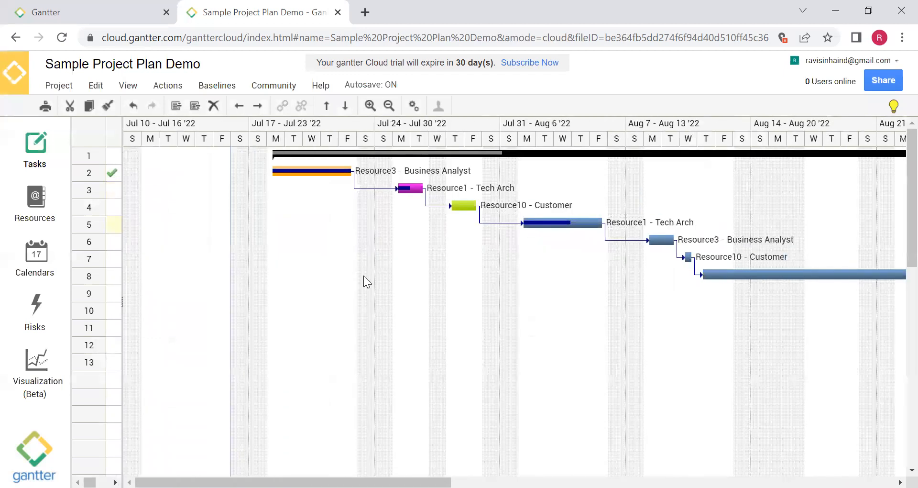
pyautogui.moveTo(549, 229)
# - Add a baseline named 16th July 2022 with the color orange and save it
pyautogui.moveTo(119, 301); pyautogui.dragTo(667, 308)
pyautogui.moveTo(761, 309); pyautogui.dragTo(822, 306)
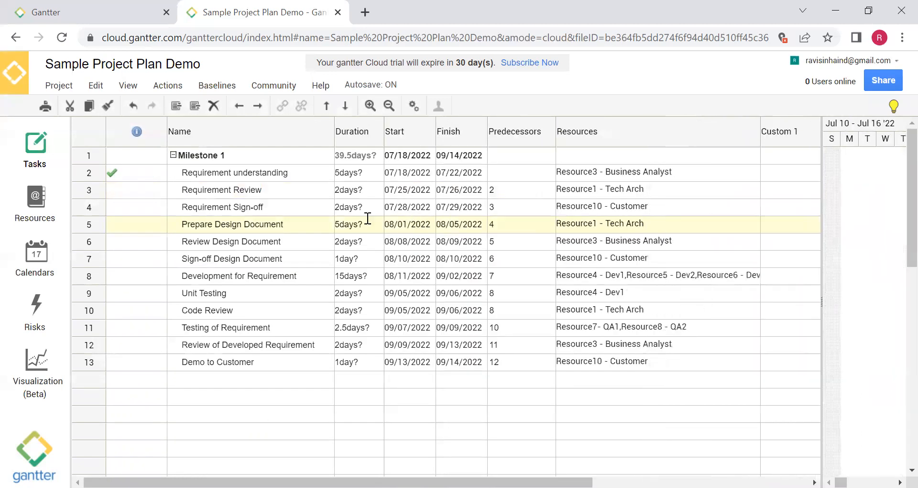
pyautogui.click(217, 85)
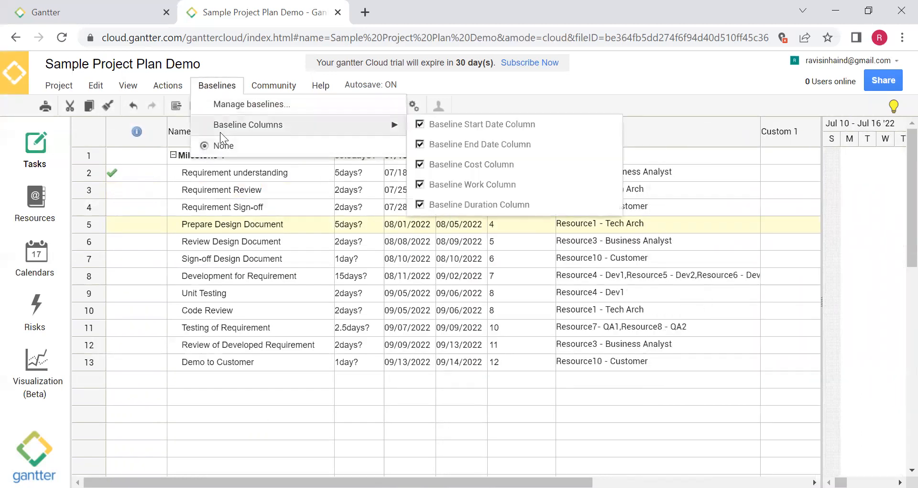
pyautogui.click(232, 105)
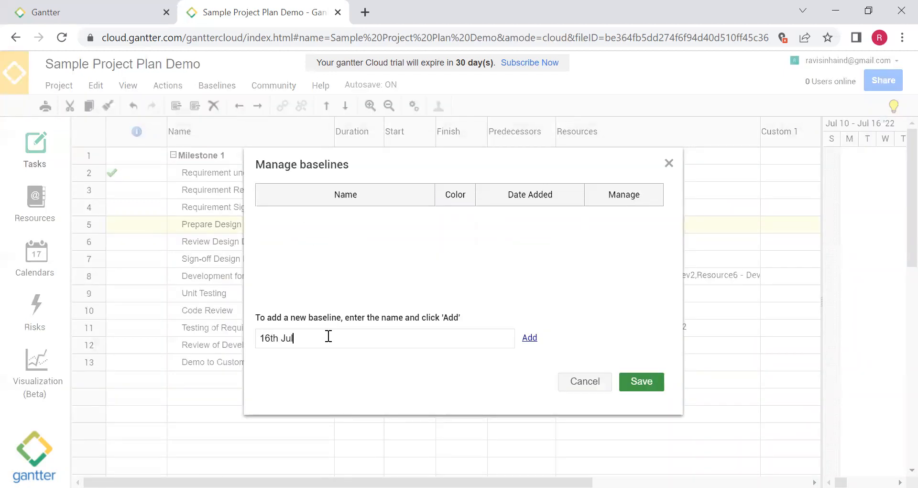
pyautogui.write('22')
pyautogui.click(530, 338)
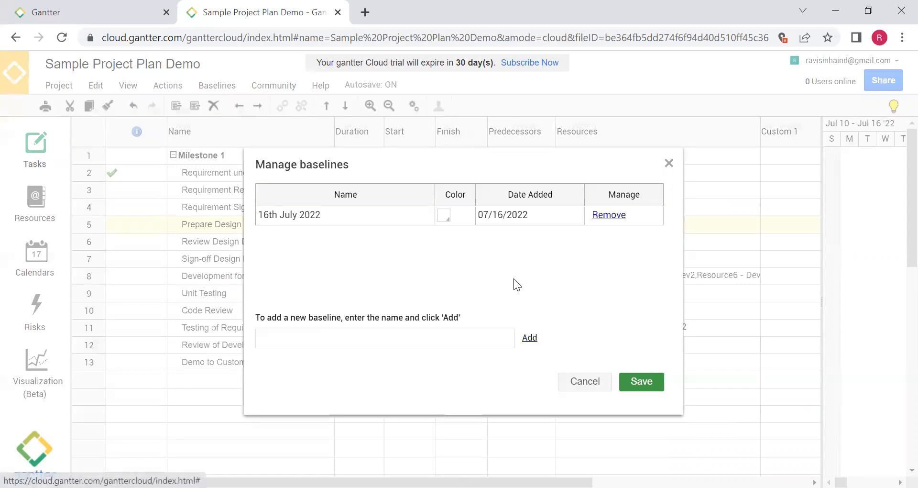
pyautogui.click(443, 215)
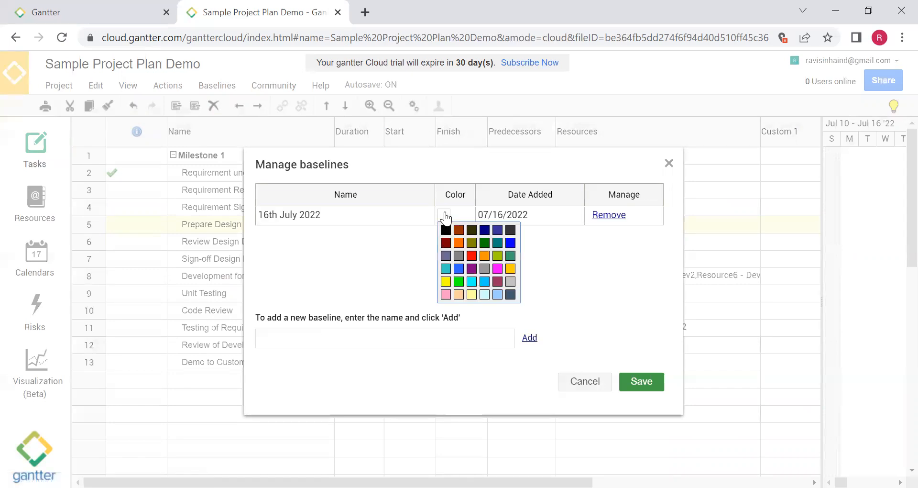
pyautogui.click(484, 255)
pyautogui.click(641, 383)
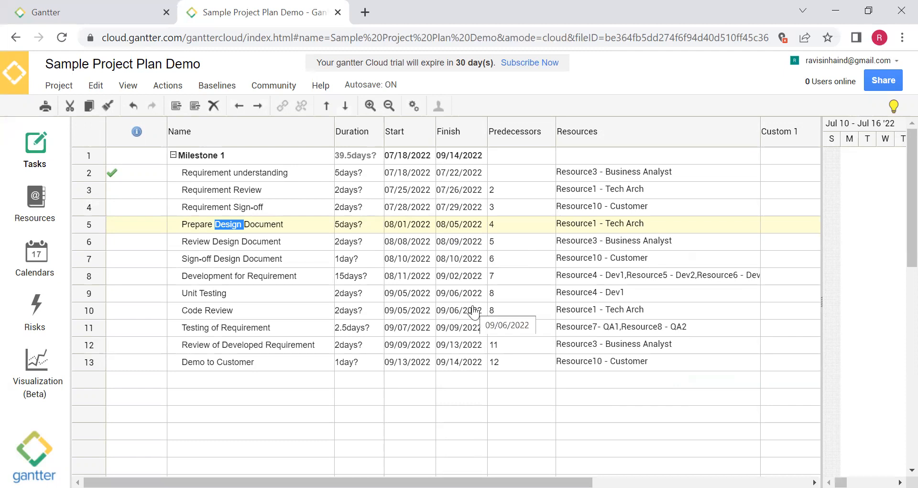
# - Set Requirement understanding's duration to 10 days and display the 16th July 2022 baseline in the task list
pyautogui.click(339, 173)
pyautogui.press('BackSpace')
pyautogui.write('10')
pyautogui.click(343, 220)
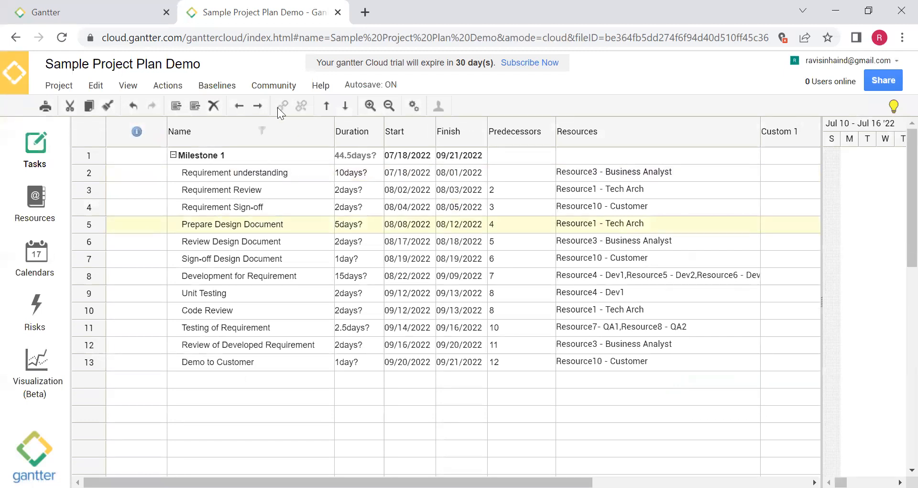
pyautogui.click(213, 88)
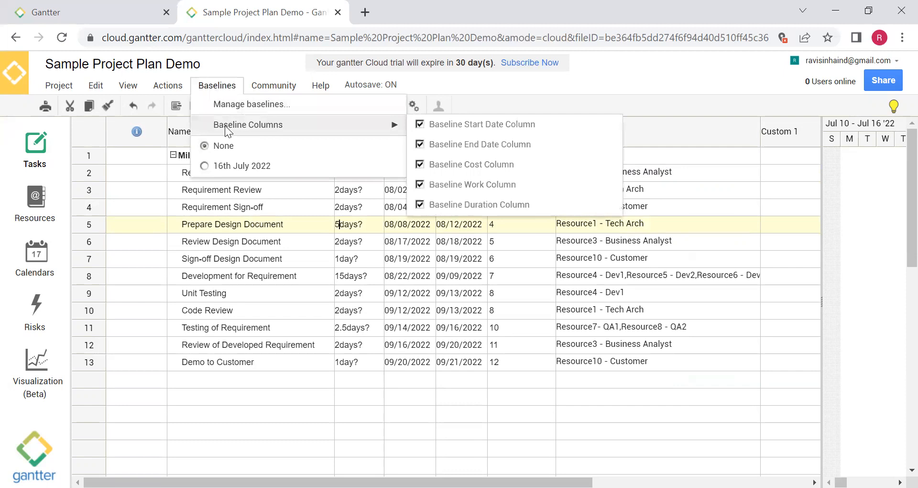
pyautogui.click(238, 165)
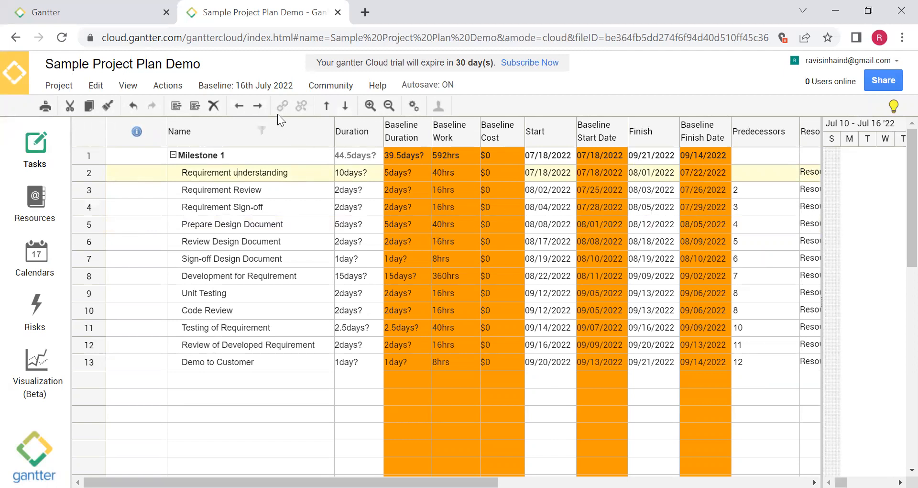
# - Hide the baseline start date, end date, work and cost columns, and switch the displayed baseline to None
pyautogui.click(258, 86)
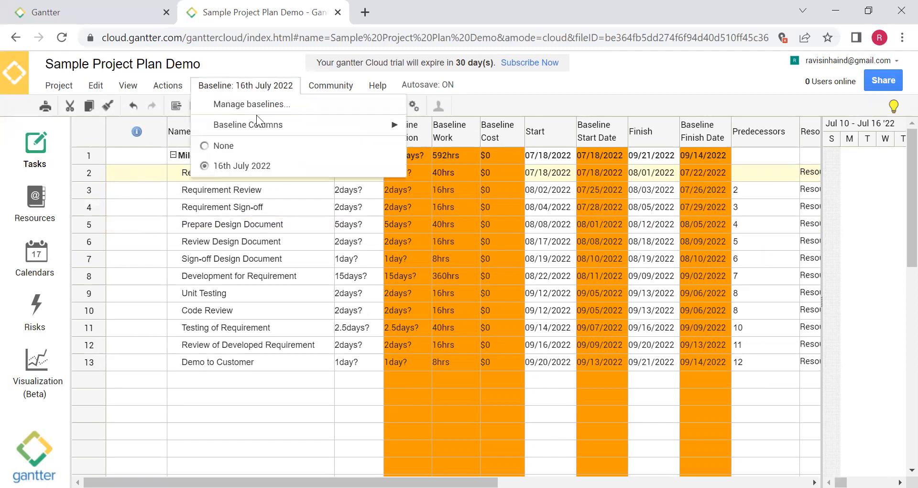
pyautogui.moveTo(256, 120)
pyautogui.click(432, 123)
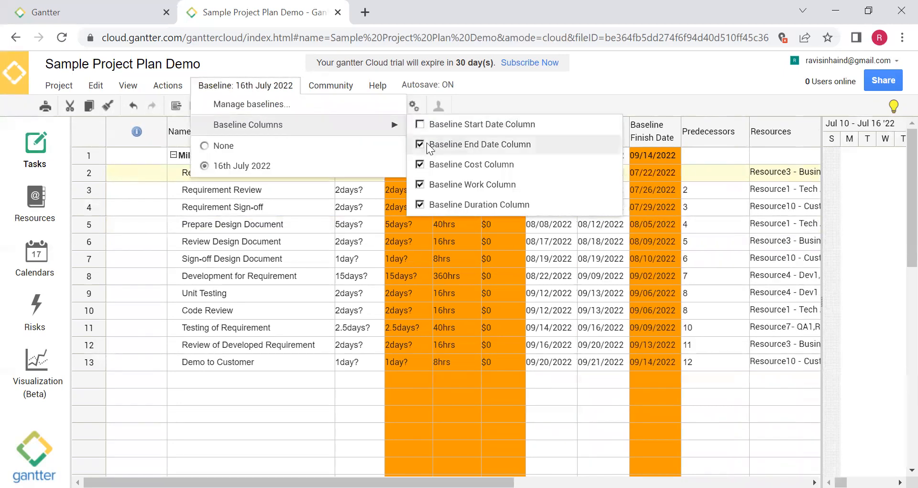
pyautogui.click(426, 143)
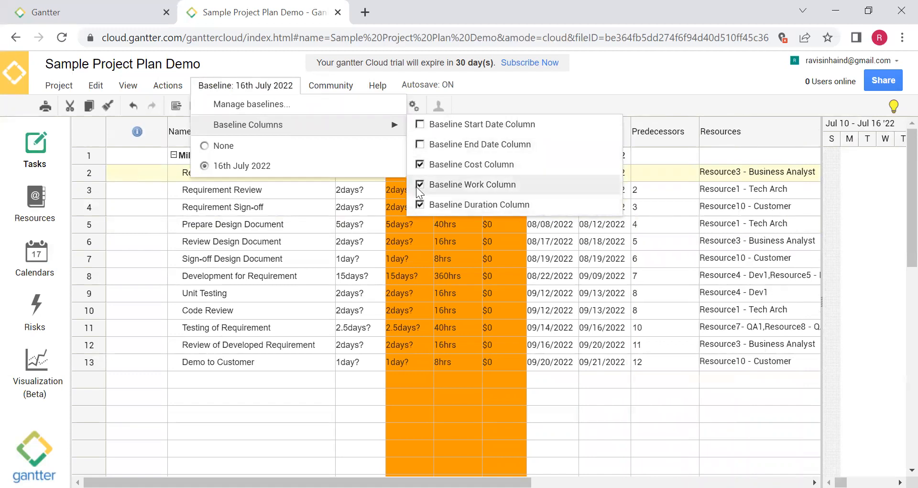
pyautogui.click(416, 185)
pyautogui.click(414, 163)
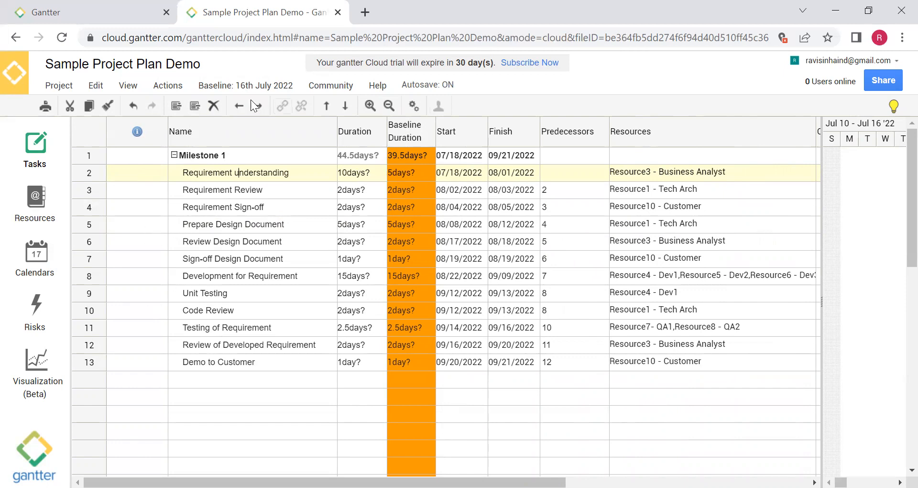
pyautogui.click(232, 86)
pyautogui.click(233, 144)
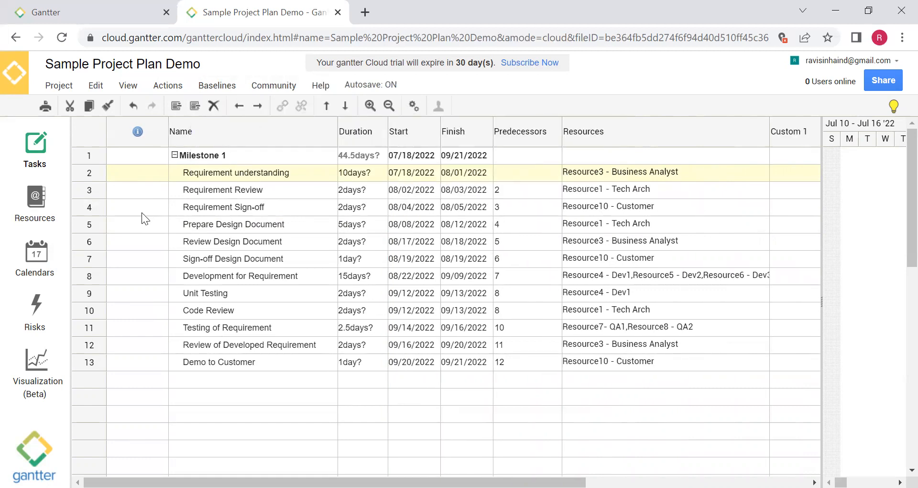
# - Insert a blank task row above Sign-off Design Document and another one below Development for Requirement
pyautogui.click(88, 261)
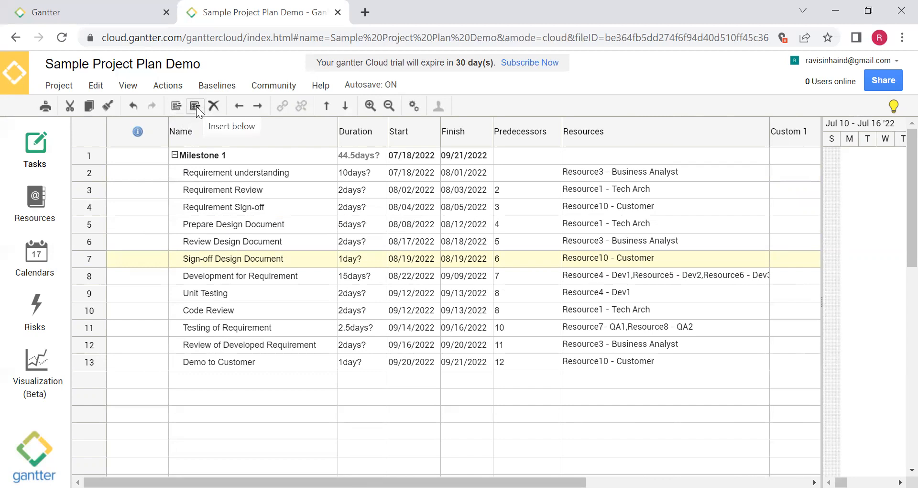
pyautogui.click(179, 107)
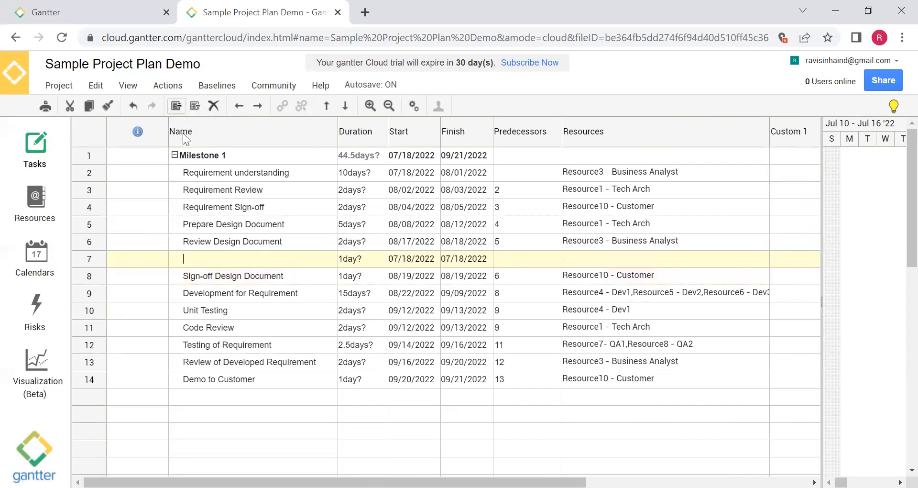
pyautogui.click(98, 293)
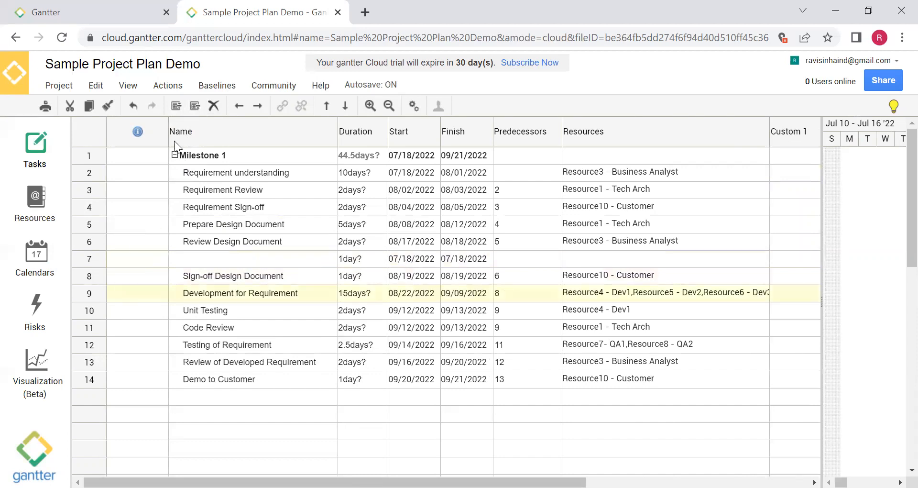
pyautogui.click(193, 106)
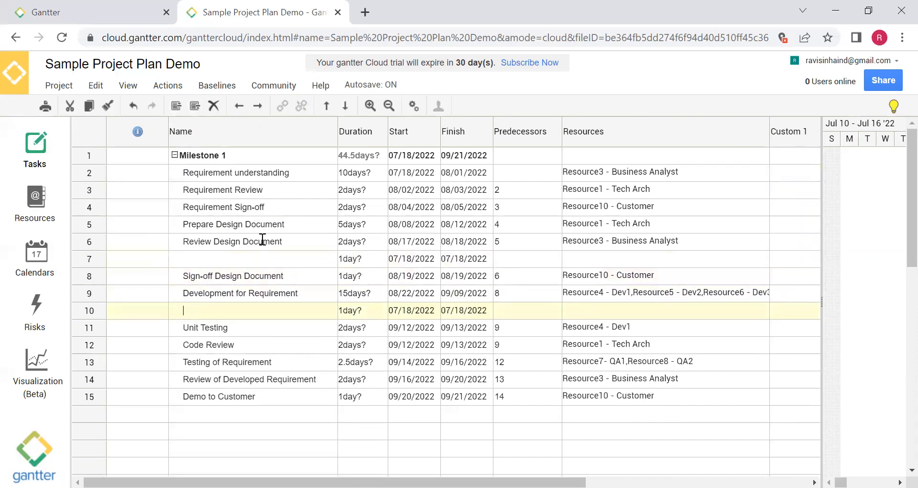
# - Delete the blank task row below Development for Requirement and the one above Sign-off Design Document
pyautogui.click(88, 310)
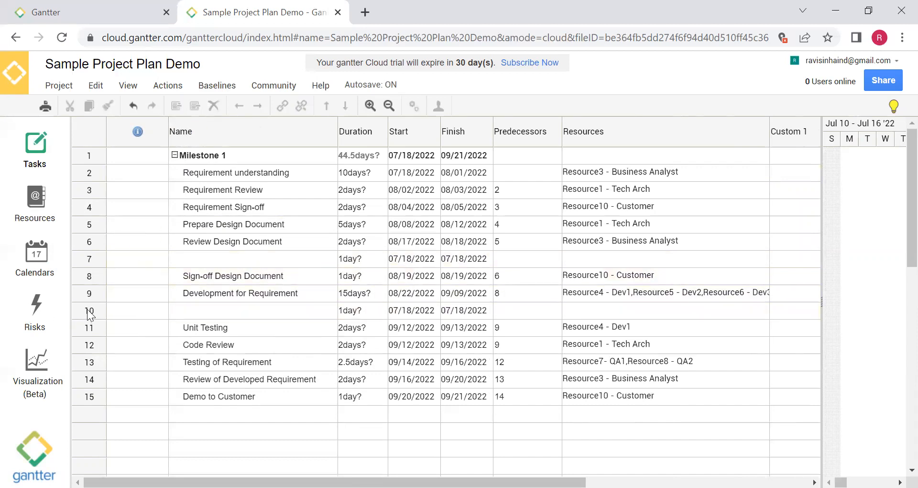
pyautogui.click(209, 105)
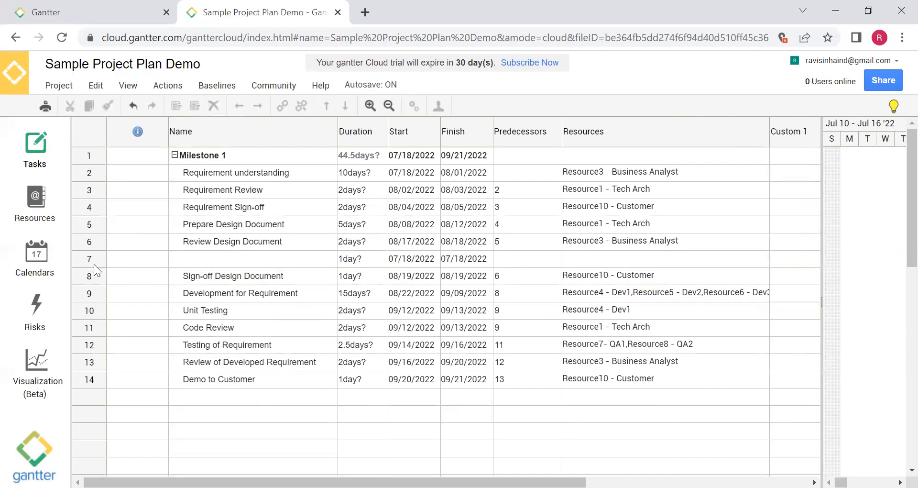
pyautogui.click(98, 260)
pyautogui.click(210, 104)
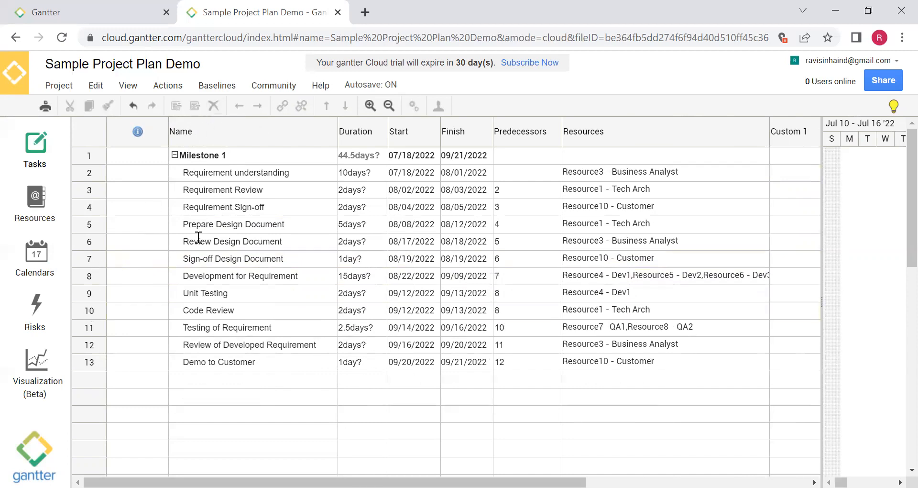
# - Indent Requirement Review and Requirement Sign-off under Requirement understanding, and outdent both tasks back to their original level
pyautogui.click(88, 241)
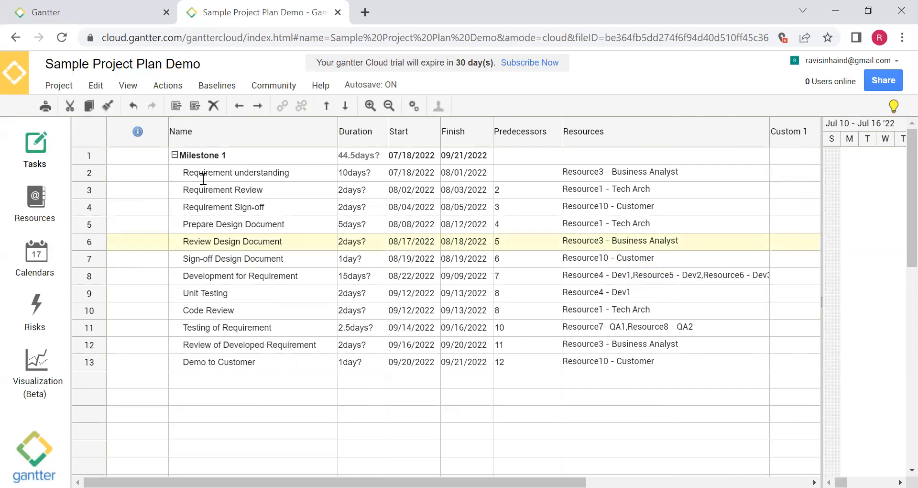
pyautogui.click(95, 192)
pyautogui.keyDown('ctrl'); pyautogui.click(96, 212); pyautogui.keyUp('ctrl')
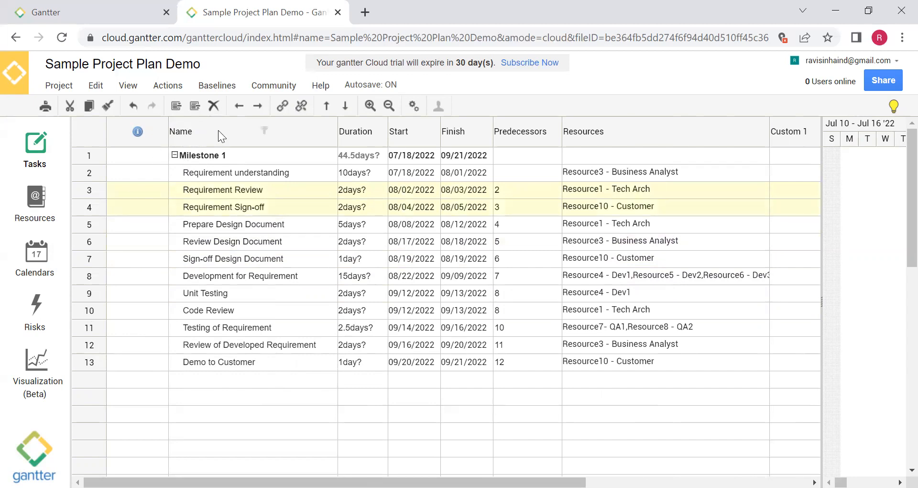
pyautogui.click(257, 106)
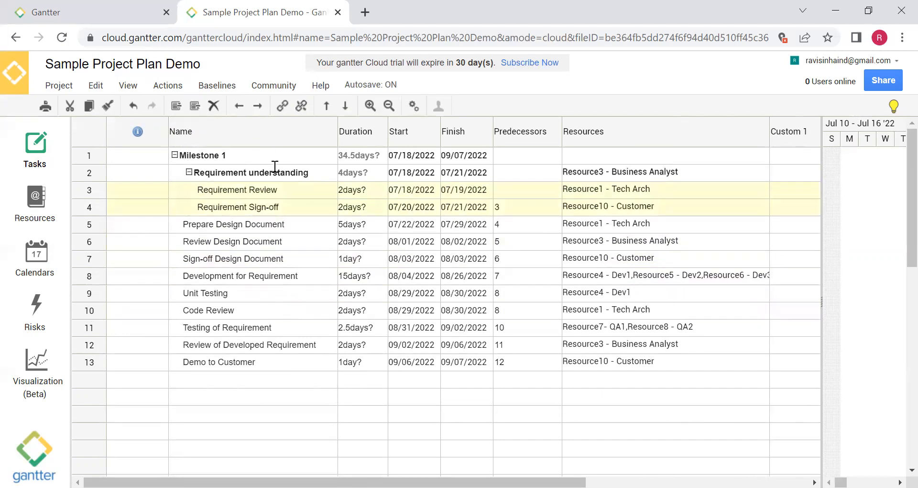
pyautogui.click(238, 106)
pyautogui.click(251, 239)
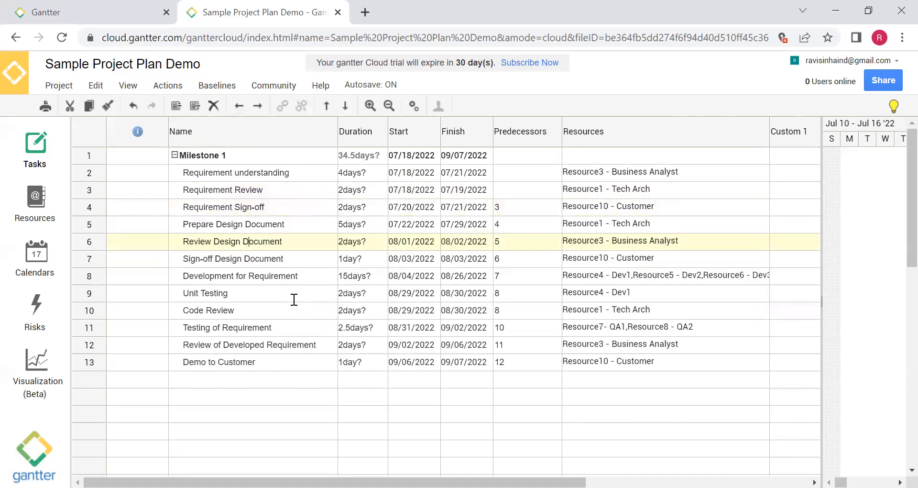
# - Examine the project's print options, including the content choices and output formats, and close them without printing
pyautogui.click(59, 85)
pyautogui.click(338, 242)
pyautogui.click(65, 89)
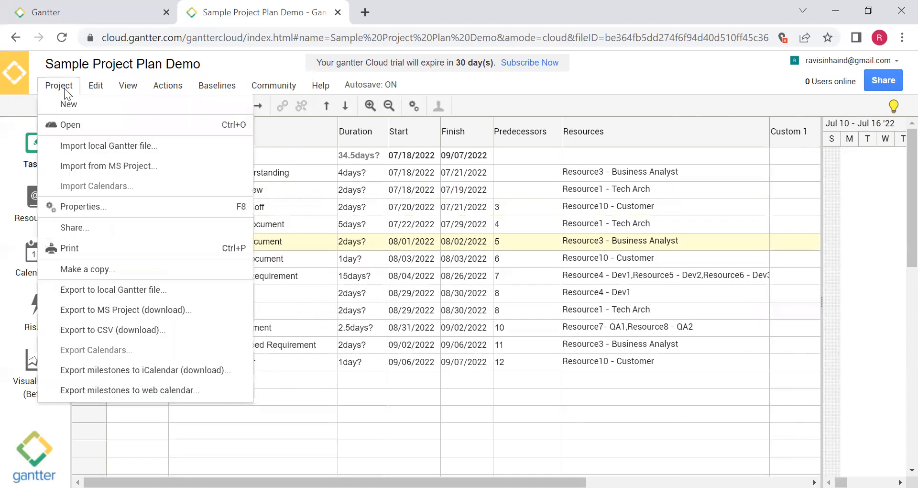
pyautogui.click(98, 250)
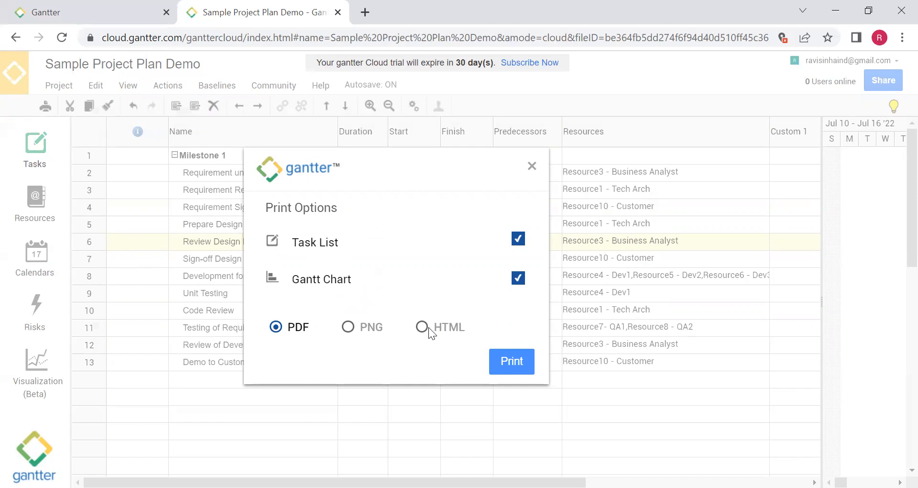
pyautogui.click(531, 166)
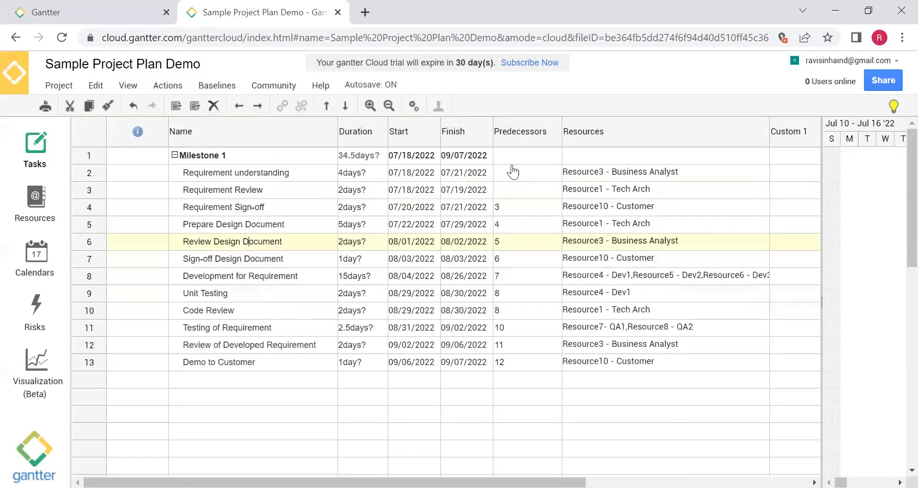
# - Display the project's file commands to examine the available export options
pyautogui.click(66, 86)
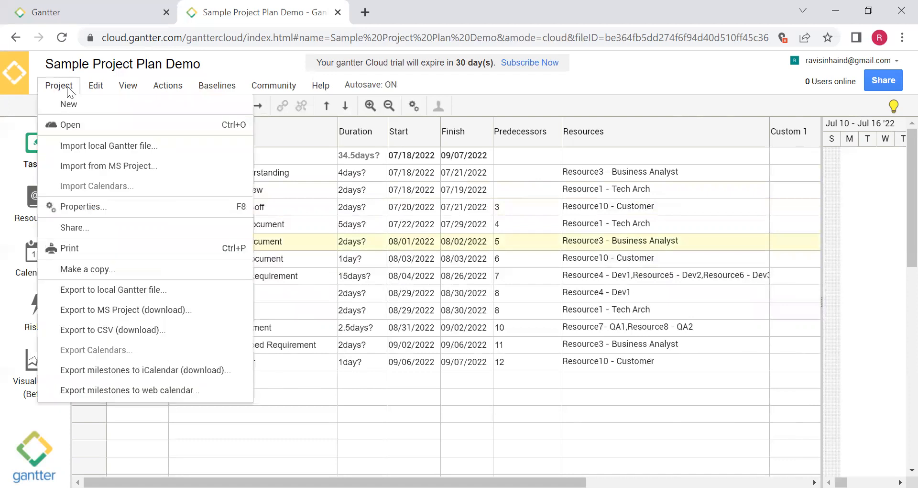